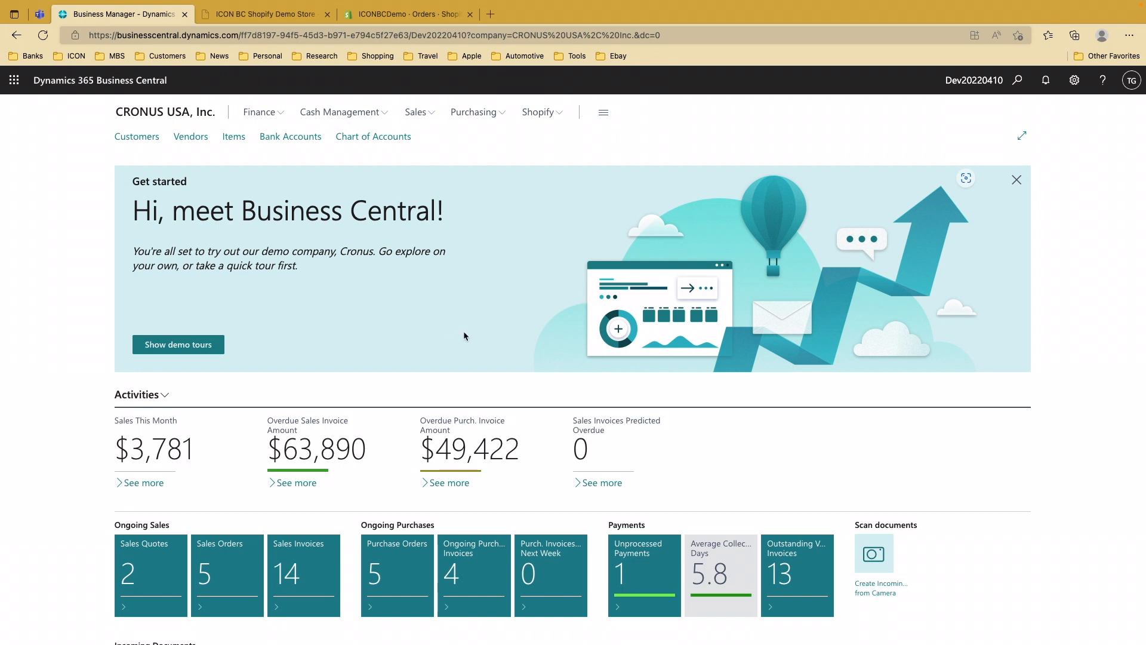
Browse the demo Shopify storefront, scrolling through its featured products
scroll(464, 332, "down", 1)
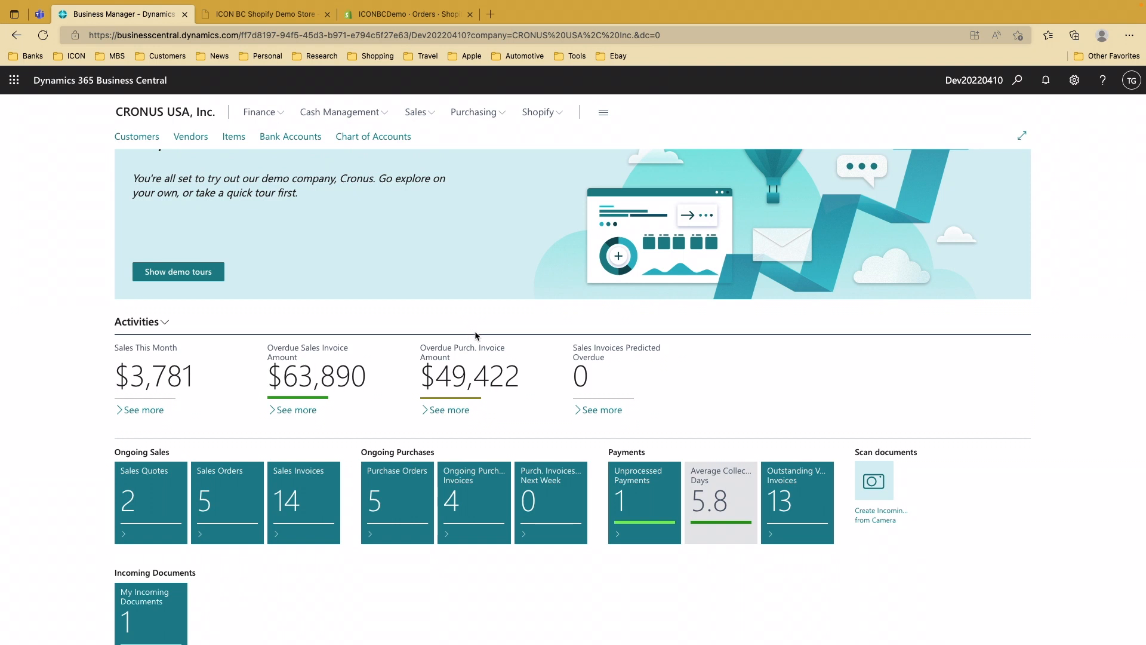
scroll(475, 336, "up", 1)
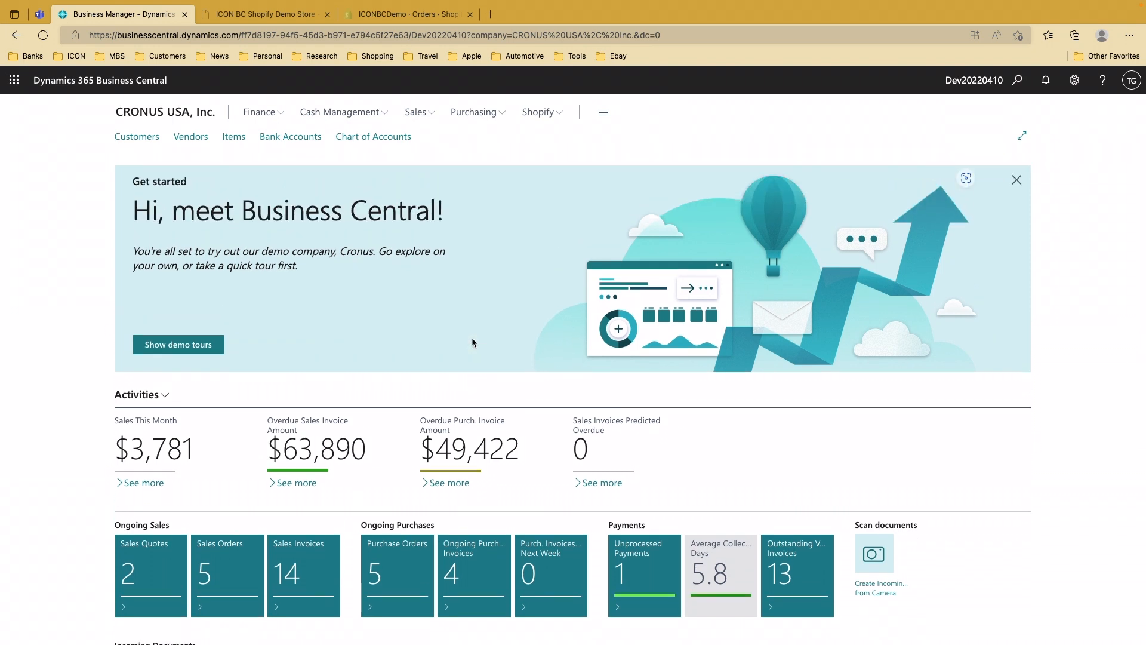
scroll(472, 342, "down", 1)
scroll(472, 343, "up", 1)
left_click(281, 16)
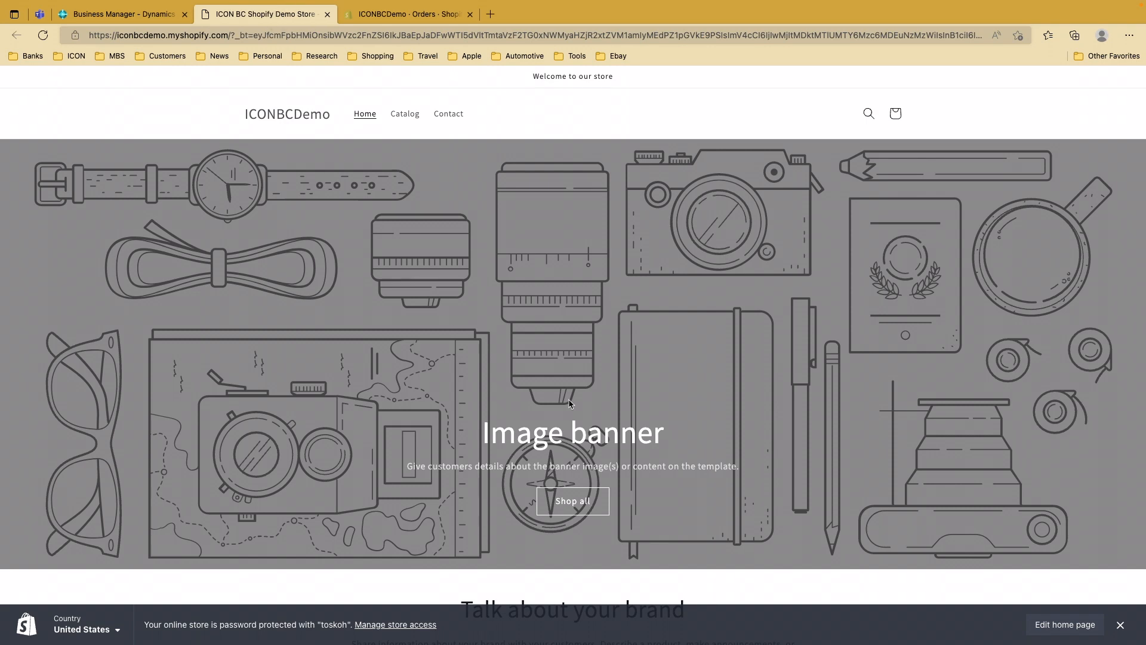
scroll(570, 404, "down", 9)
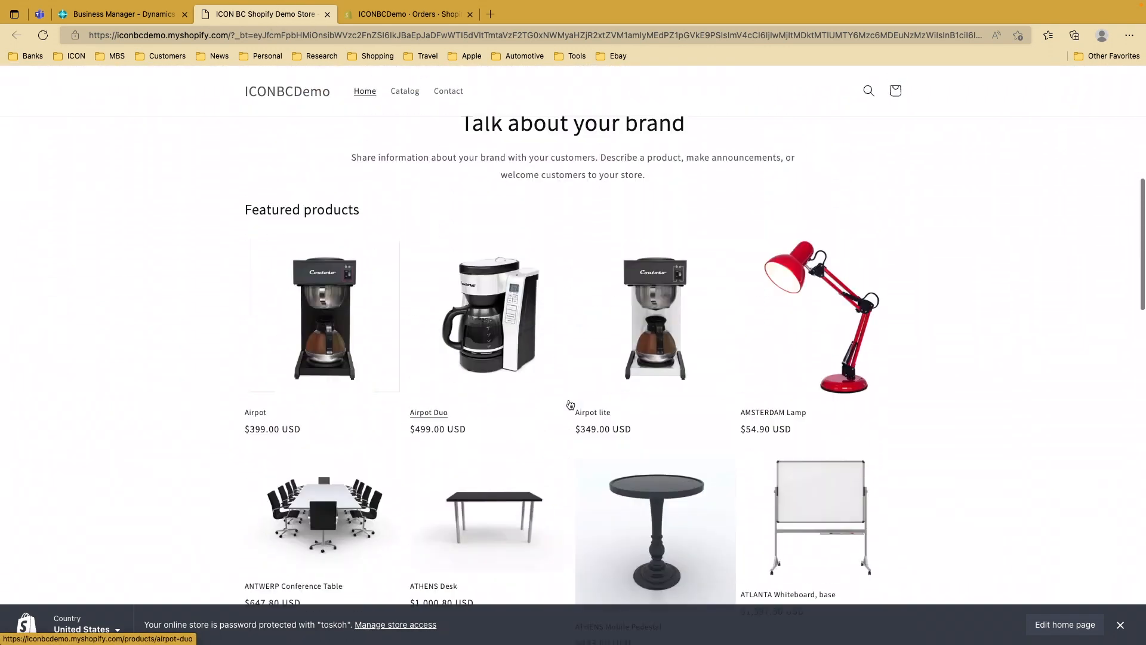
scroll(570, 405, "up", 9)
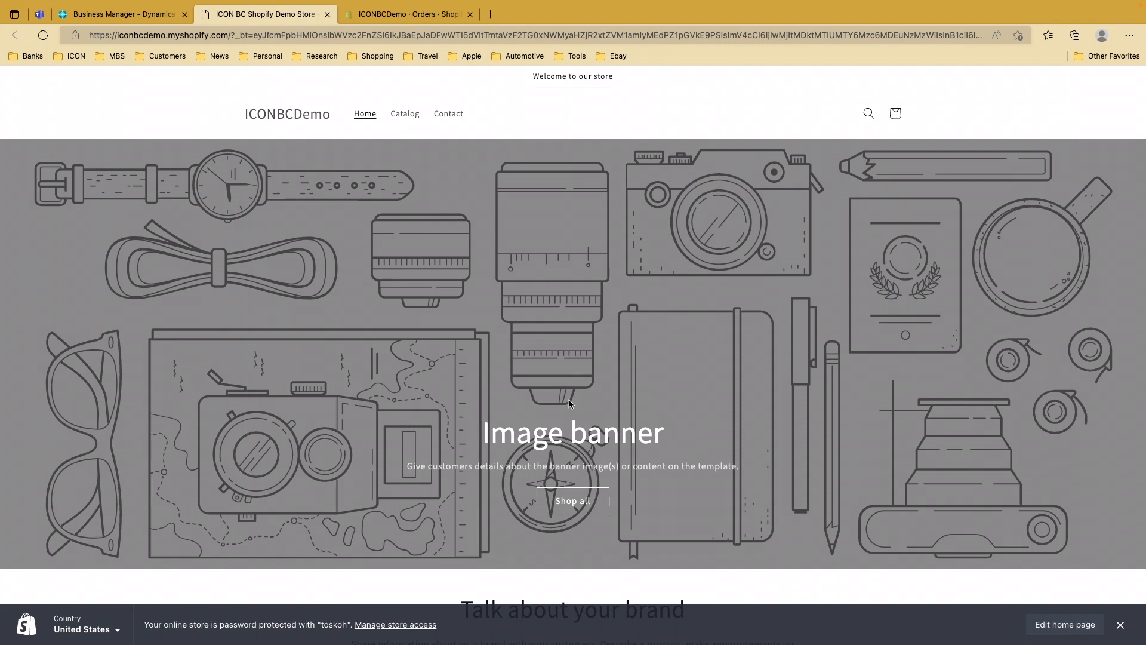
scroll(569, 404, "down", 8)
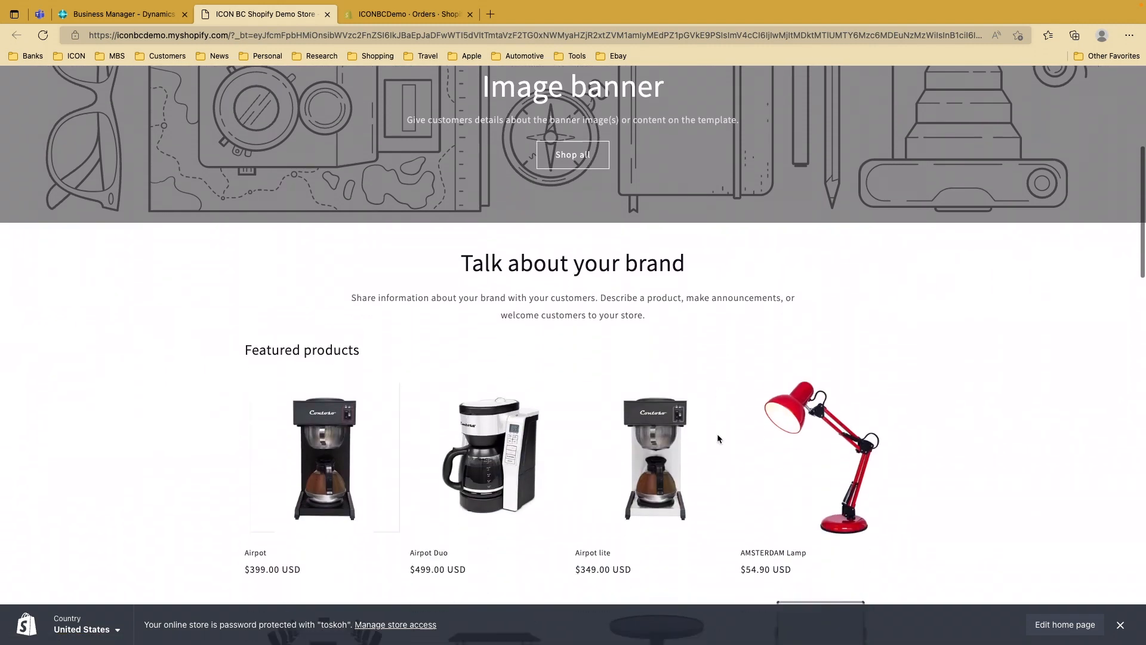
scroll(718, 439, "down", 1)
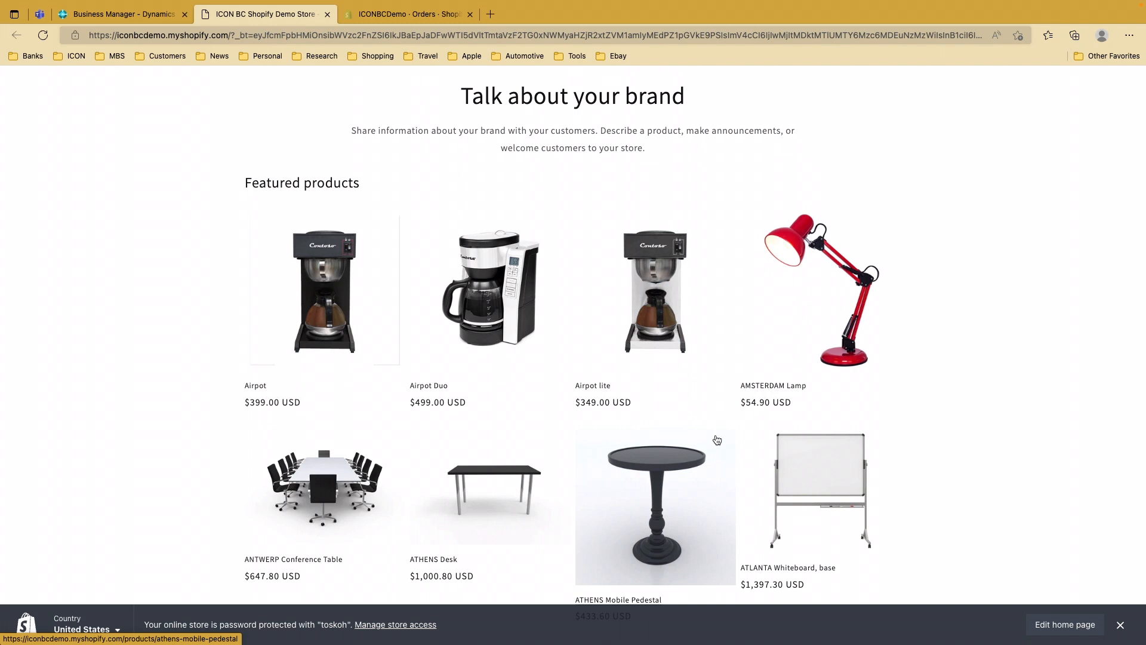
scroll(845, 370, "up", 3)
scroll(845, 370, "down", 4)
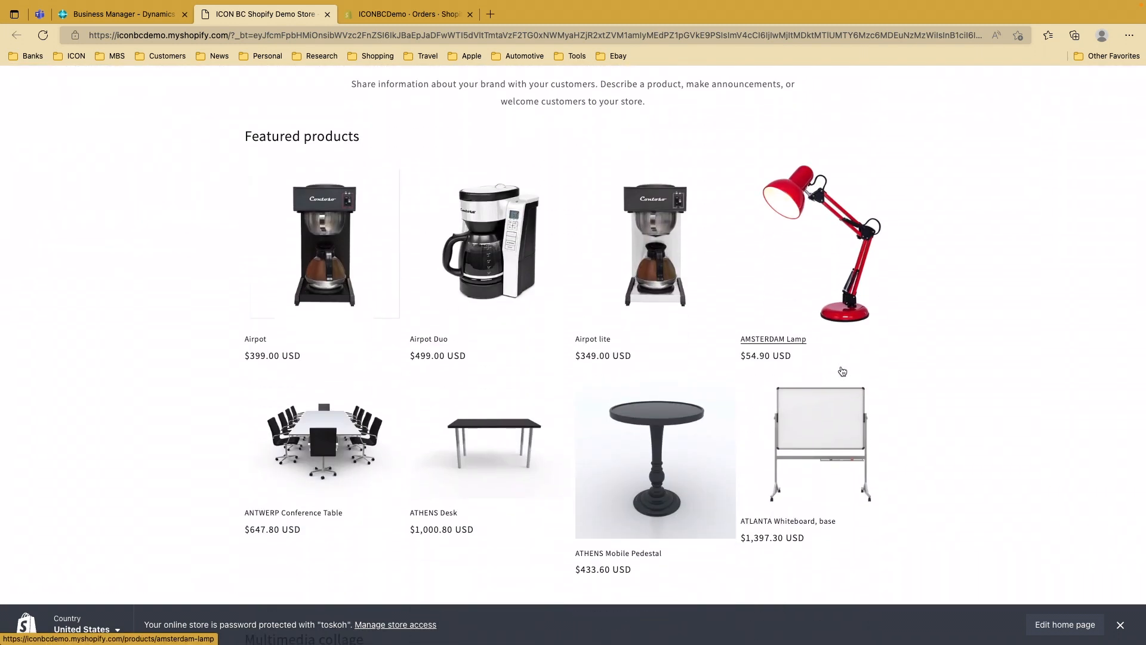
scroll(842, 371, "up", 1)
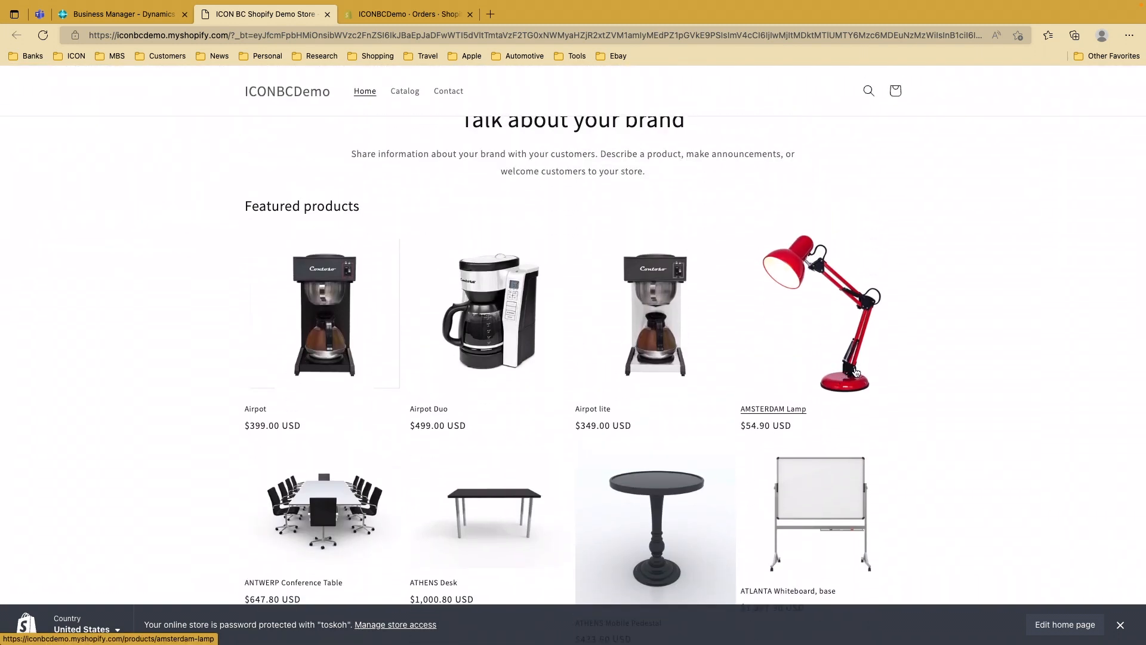
scroll(855, 371, "up", 1)
scroll(855, 371, "down", 1)
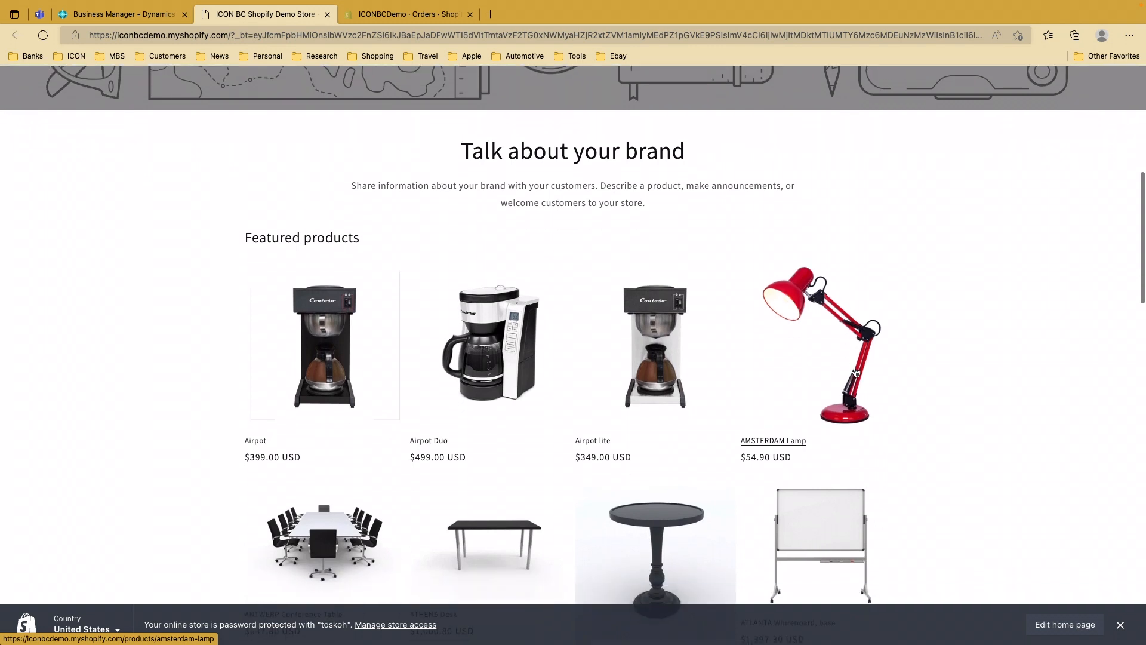
Back in Business Central, open Items from the Sales menu and scroll the item tiles
left_click(138, 20)
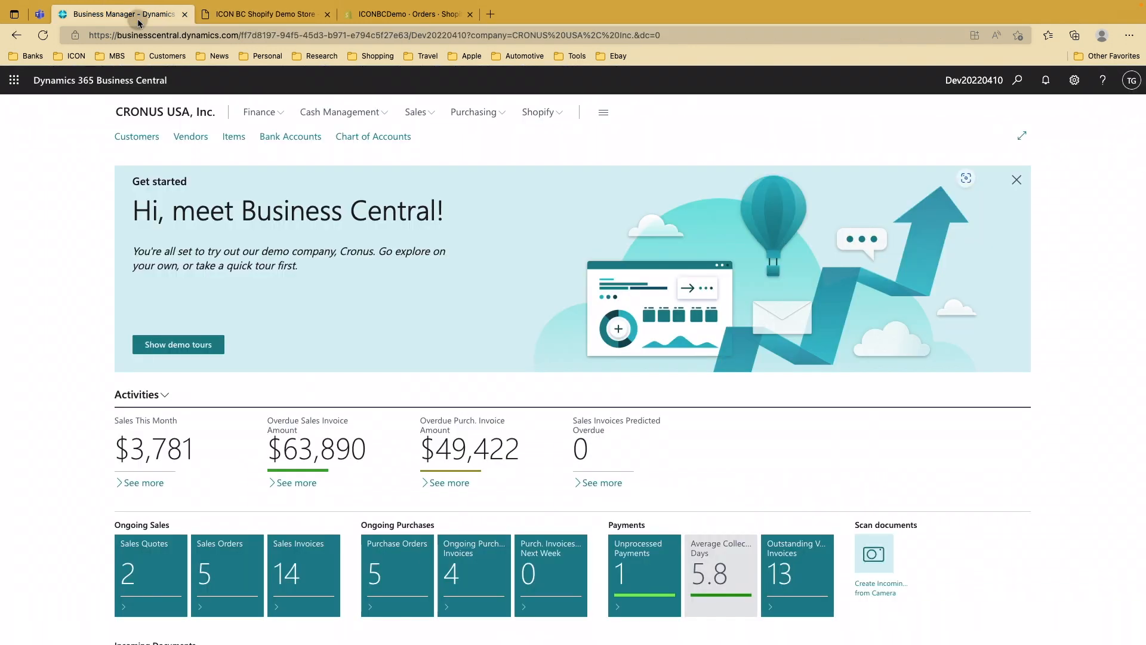
left_click(416, 117)
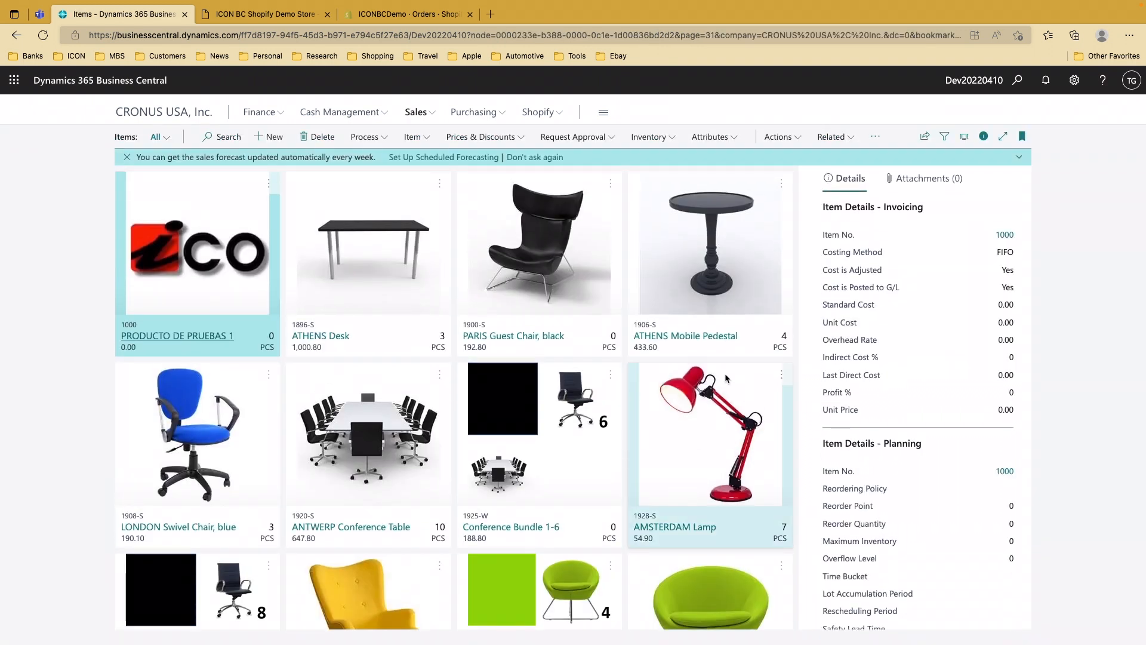
scroll(721, 471, "down", 2)
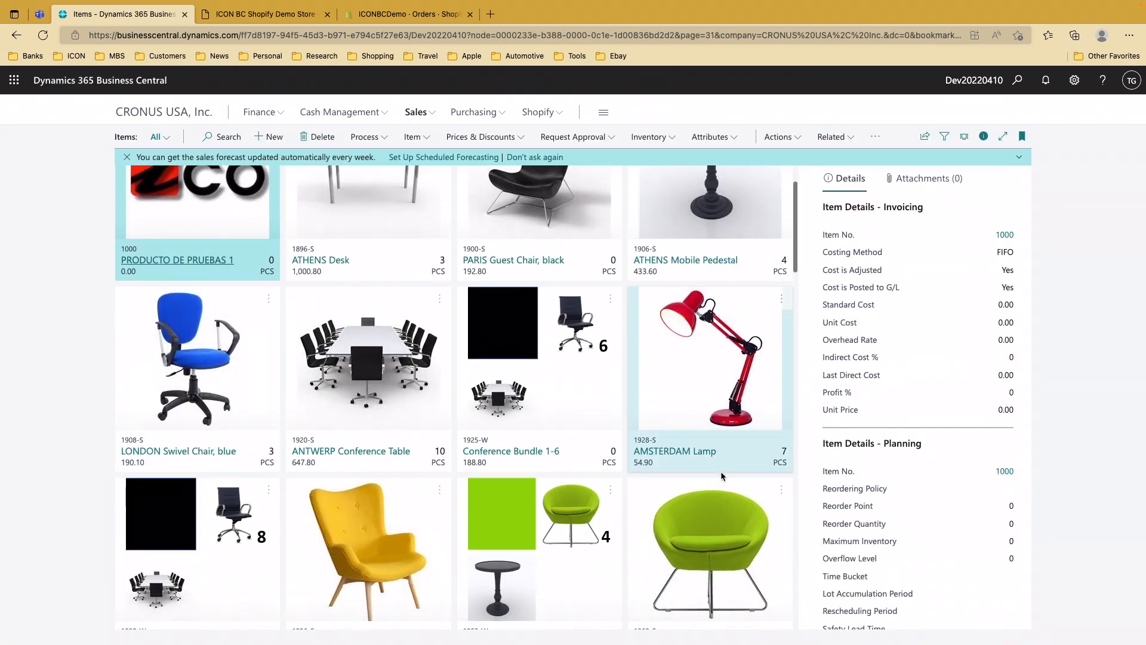
scroll(721, 476, "down", 1)
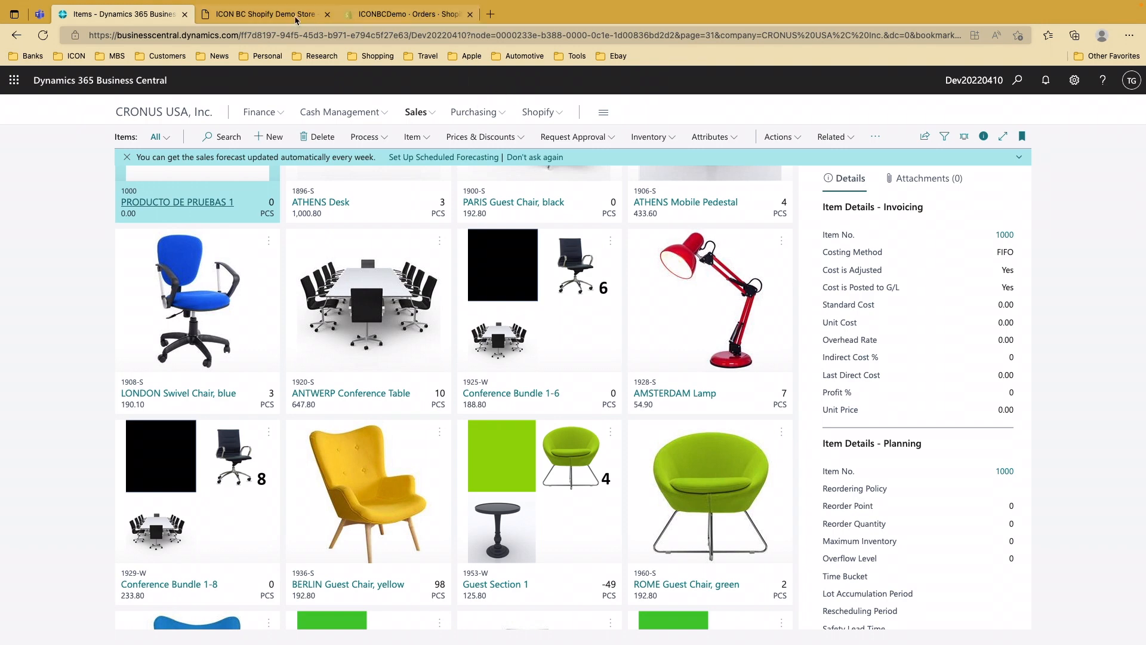
Switch to the ICON BC Shopify Demo Store tab and scroll back to the top of the home page
left_click(296, 19)
scroll(668, 387, "down", 2)
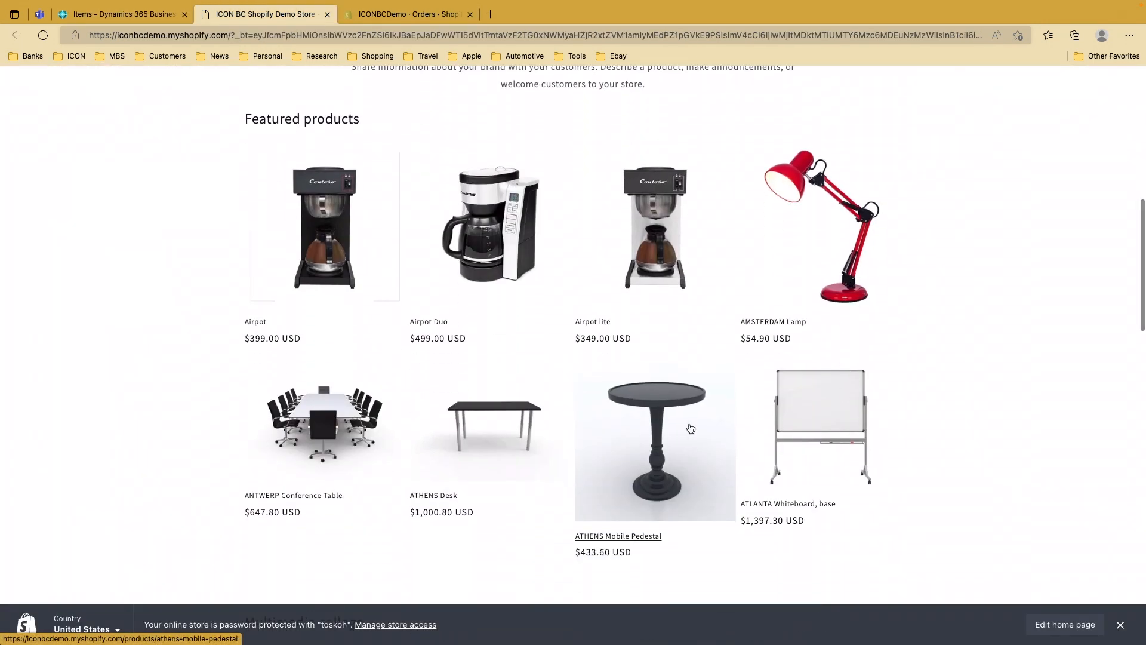
scroll(743, 405, "up", 6)
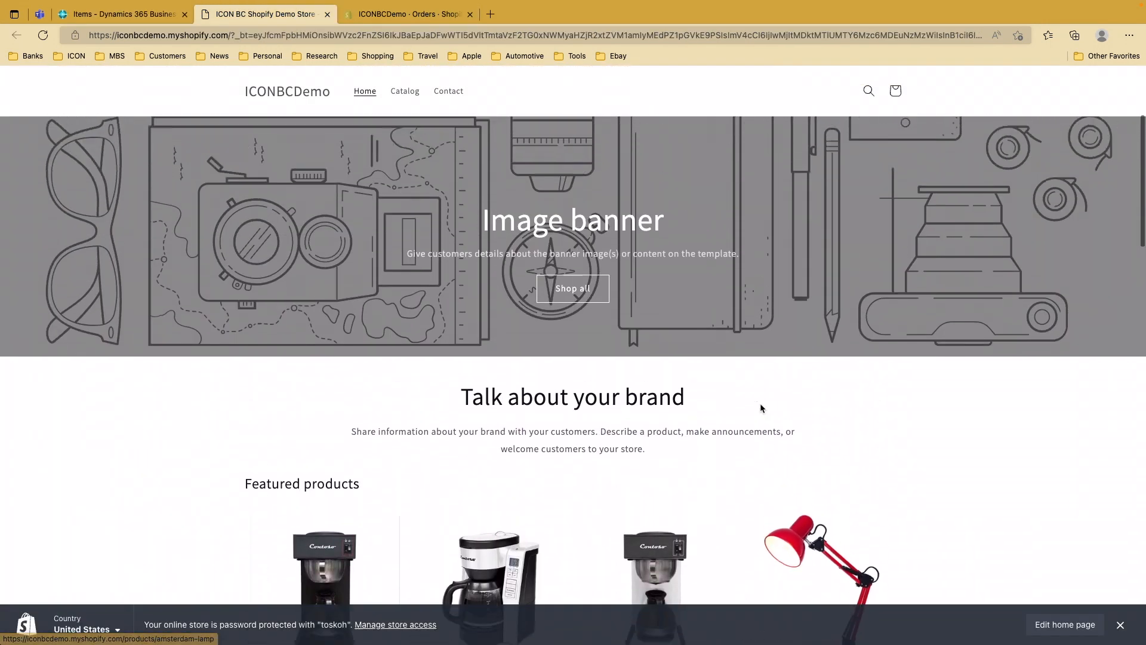
scroll(760, 402, "up", 3)
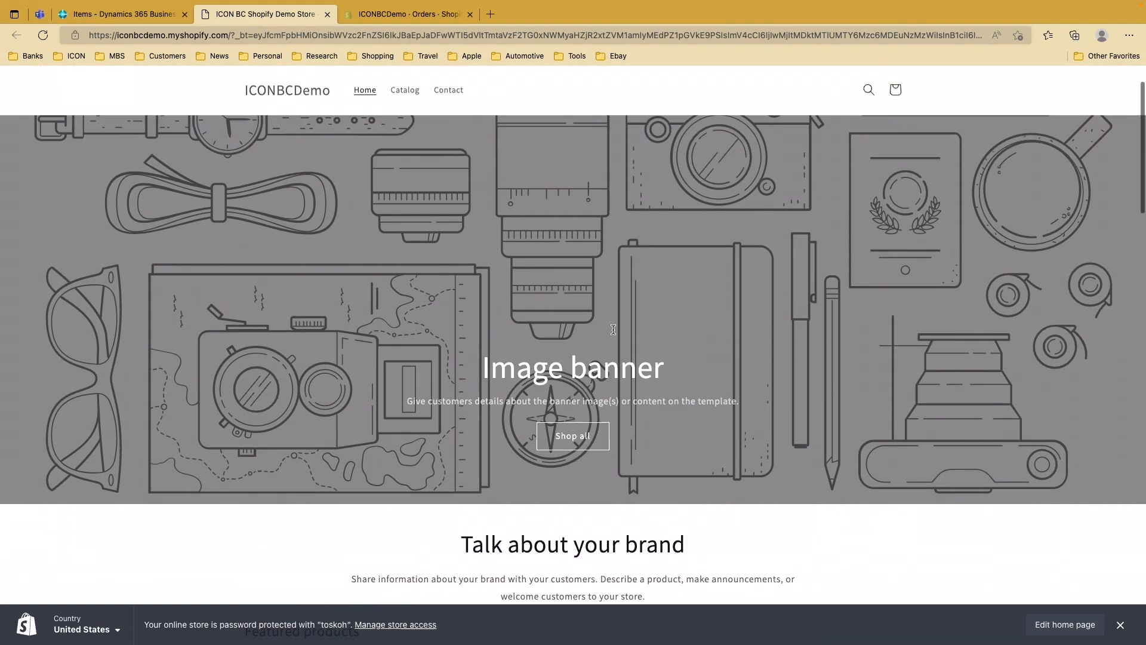
scroll(613, 330, "up", 2)
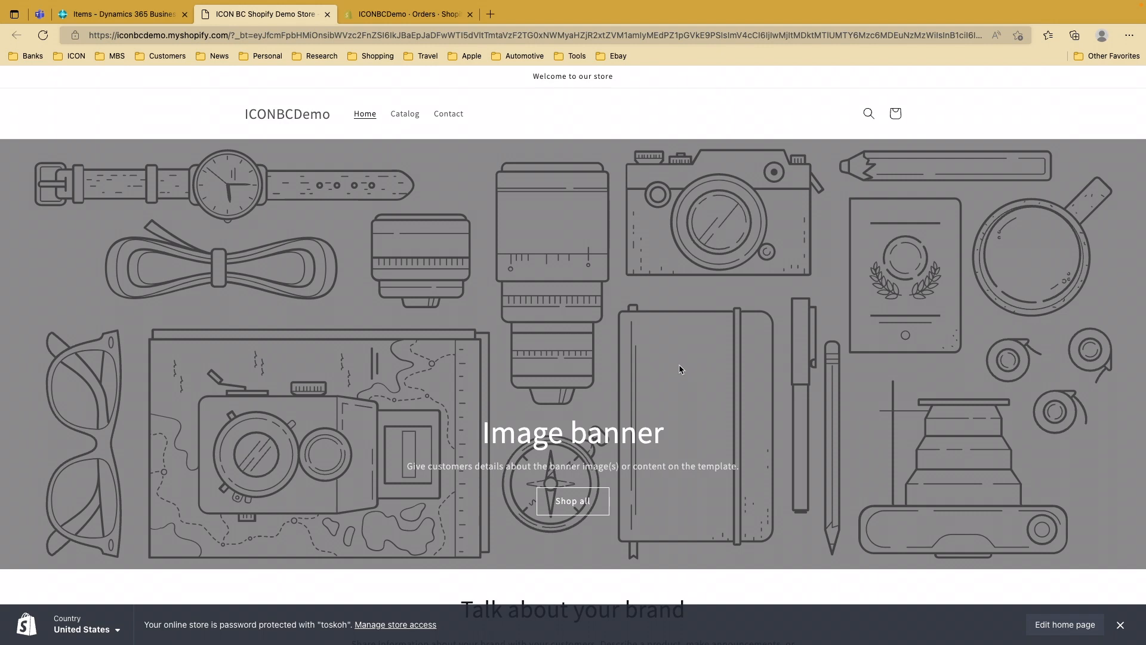
left_click(132, 18)
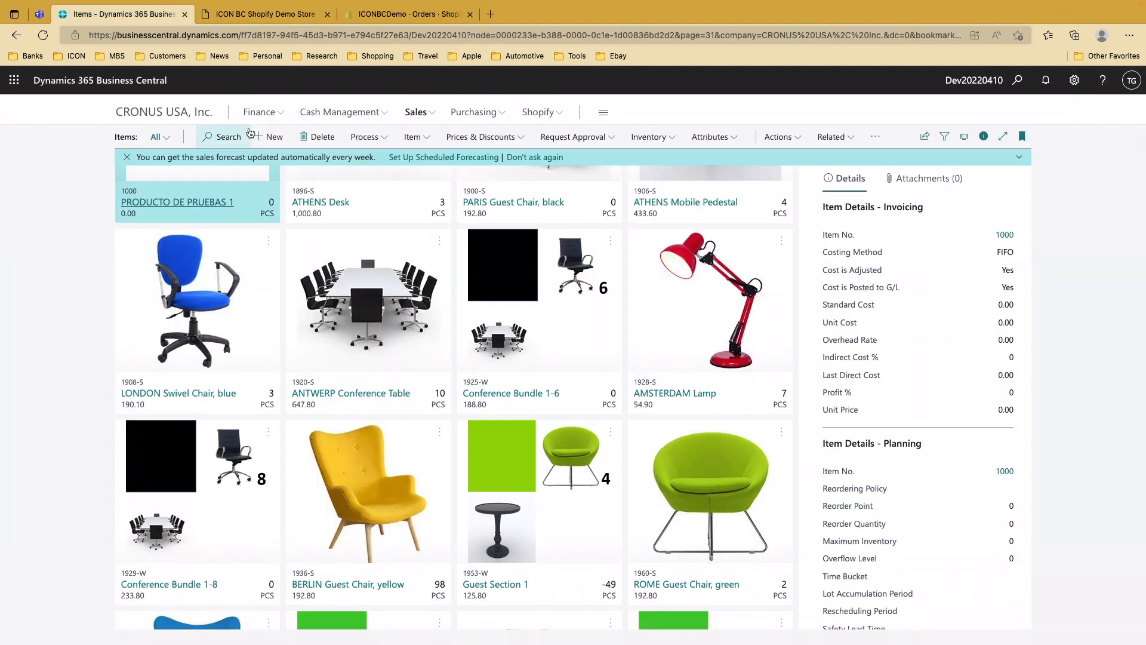
scroll(283, 237, "up", 2)
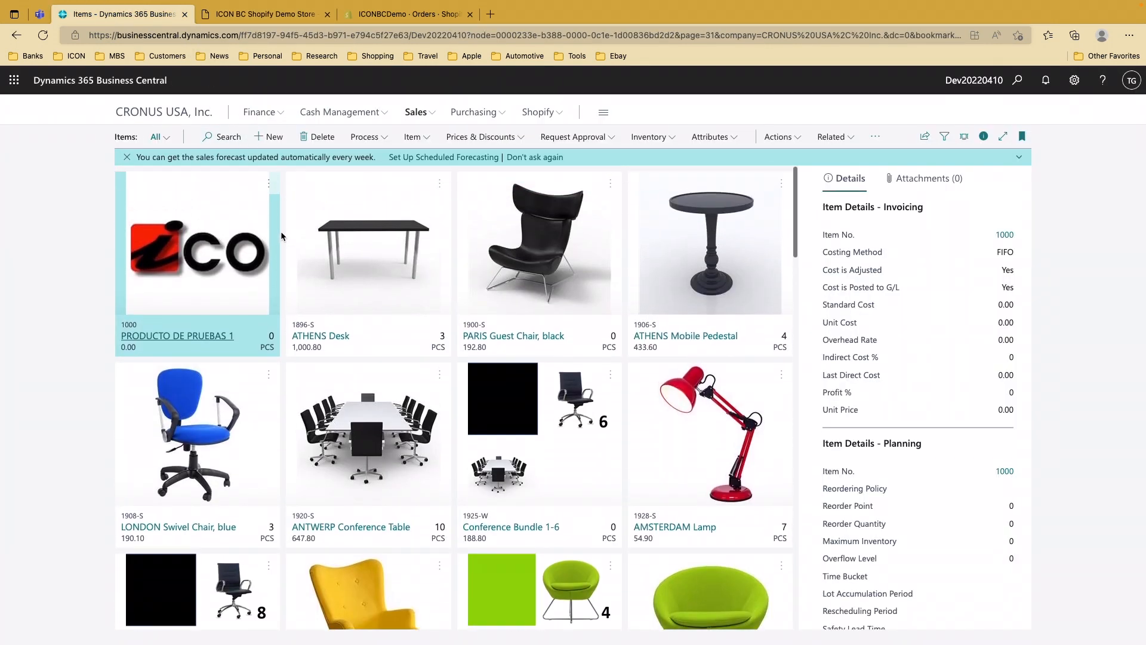
left_click(282, 18)
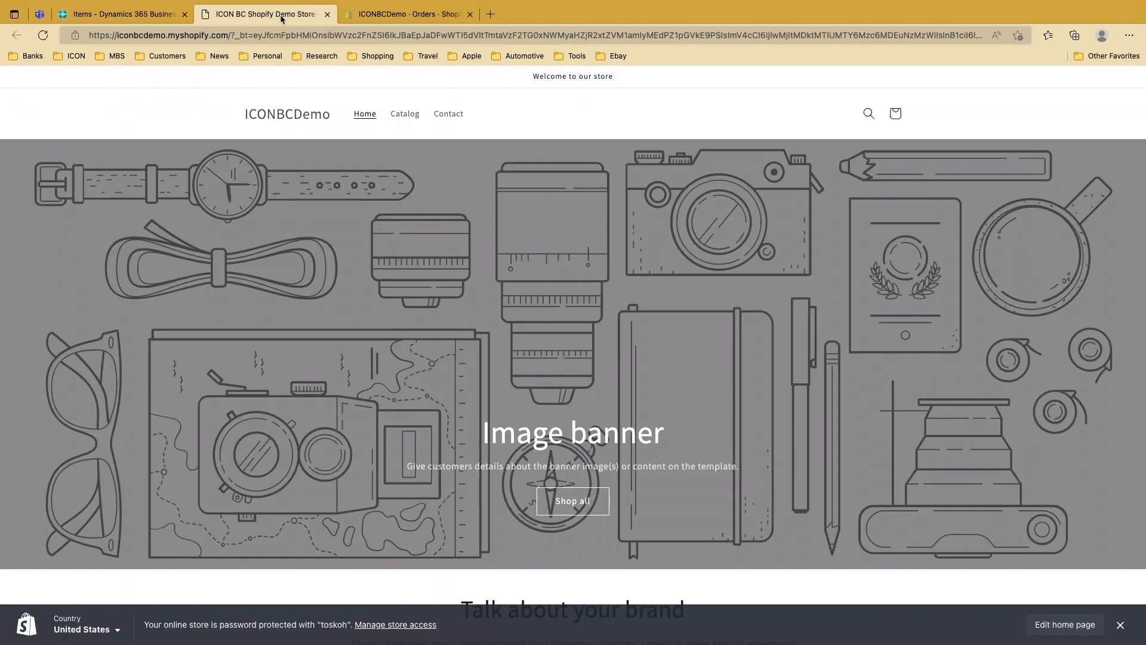
scroll(566, 230, "down", 8)
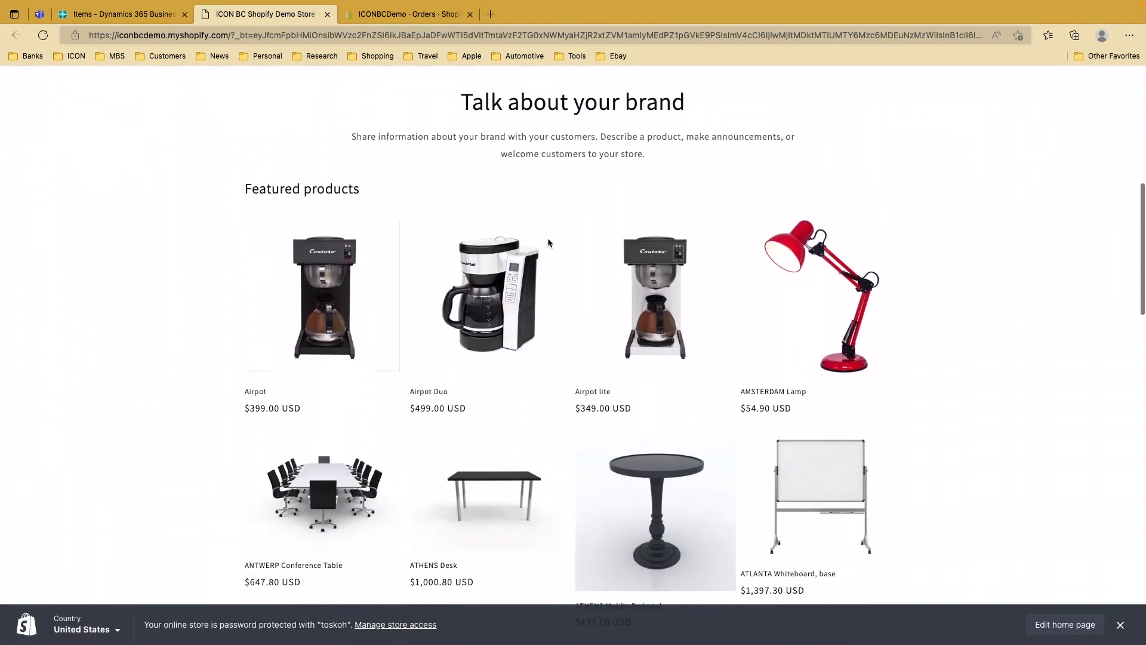
scroll(548, 242, "down", 2)
scroll(758, 360, "down", 4)
scroll(759, 363, "up", 4)
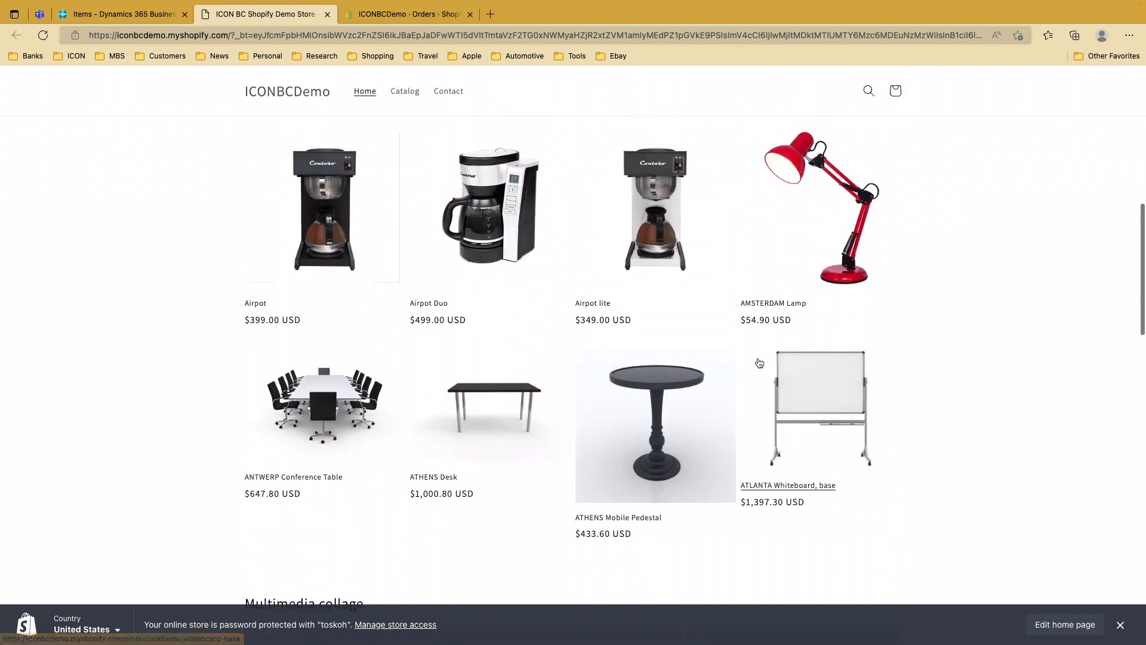
left_click(661, 391)
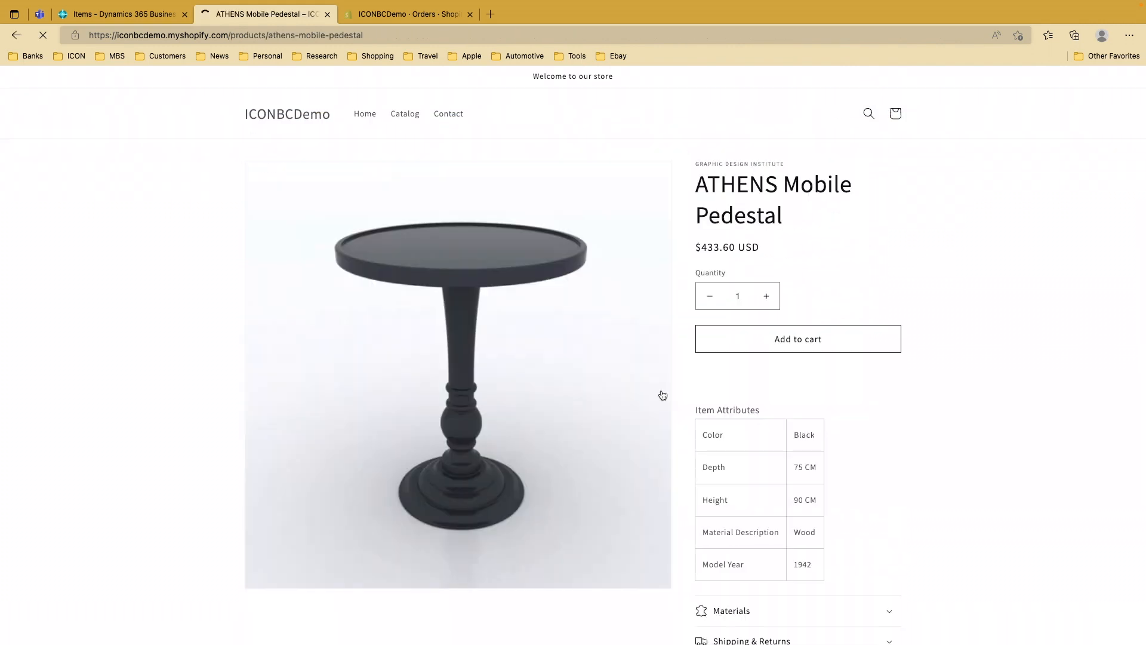
Add one ATHENS Mobile Pedestal to the cart and go to checkout
left_click(815, 346)
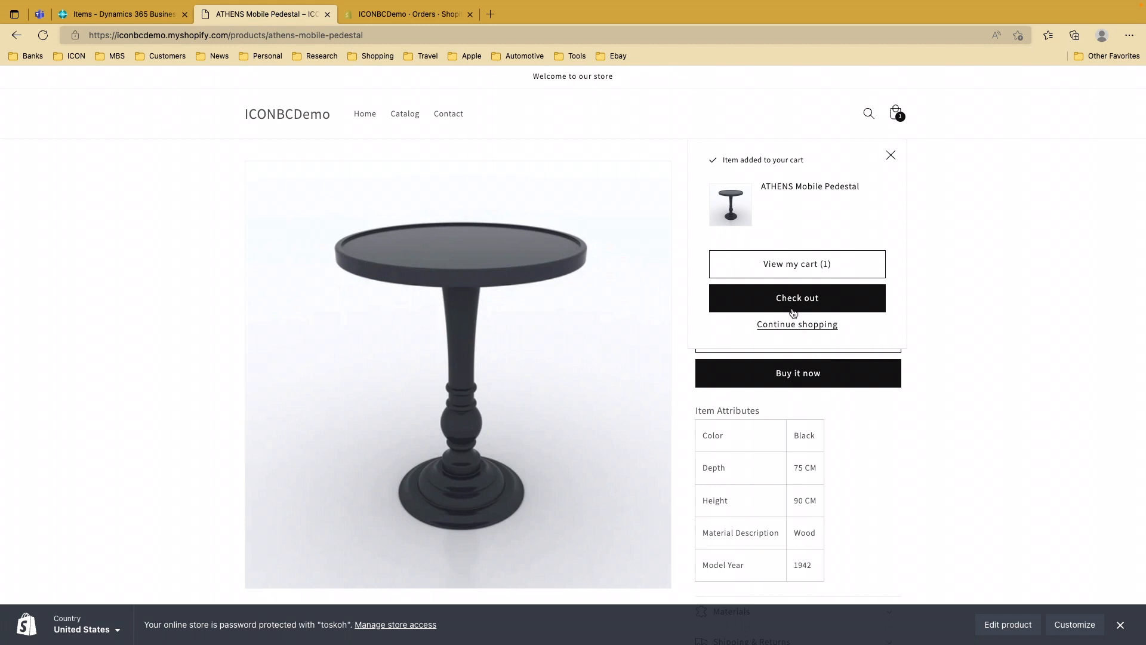
left_click(795, 304)
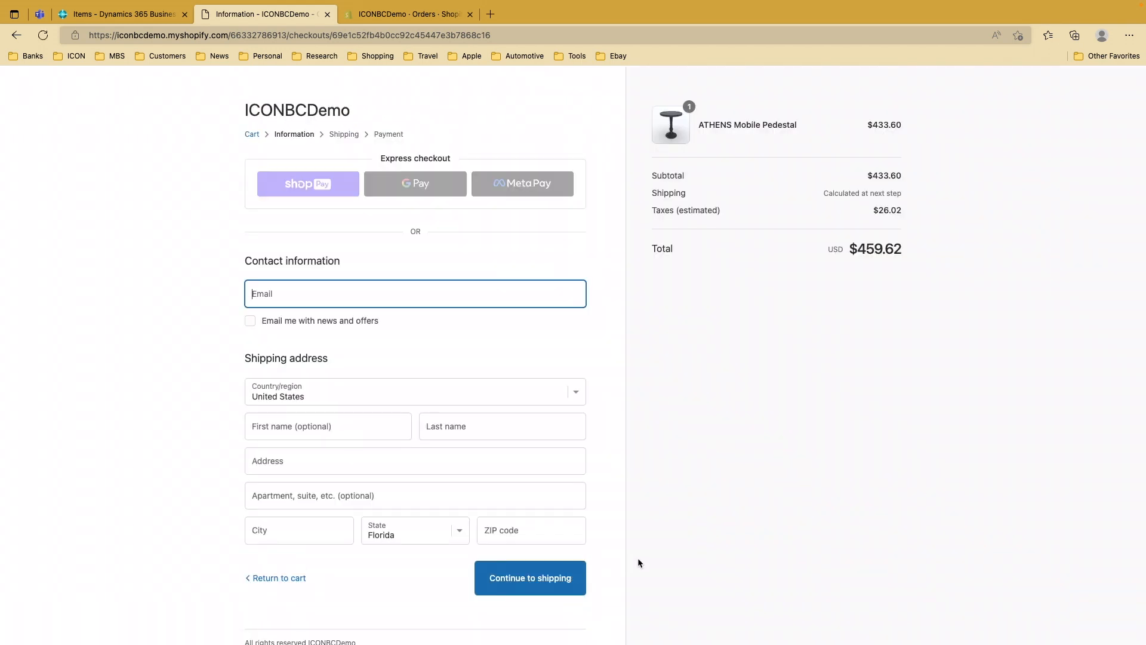
Enter the customer's contact e-mail at checkout
left_click(308, 297)
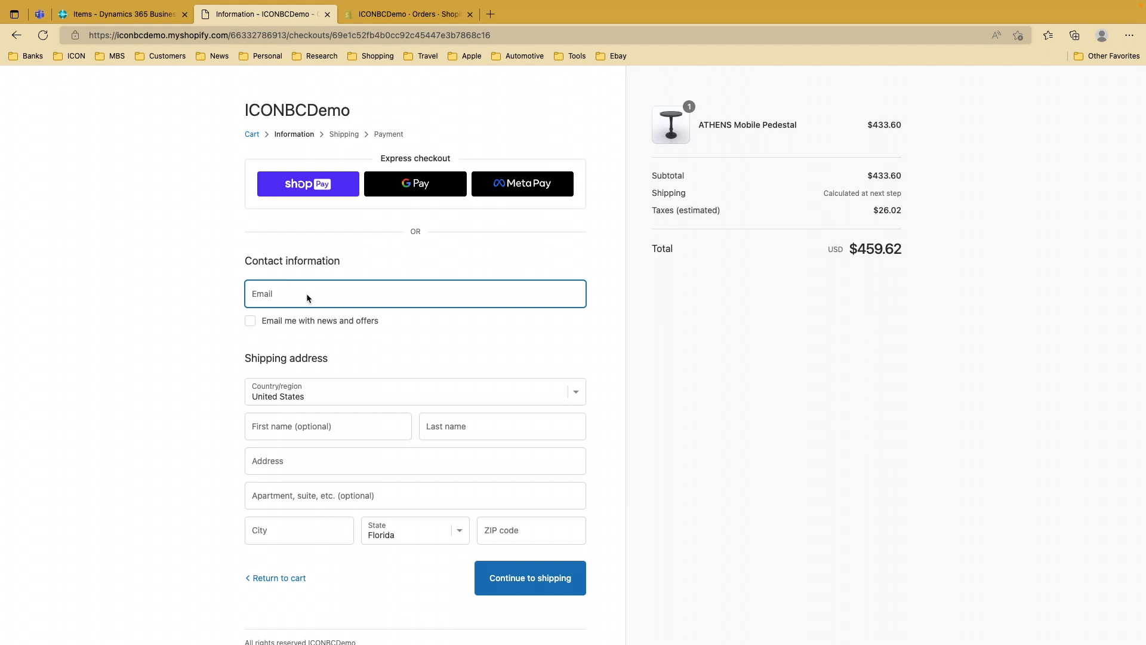
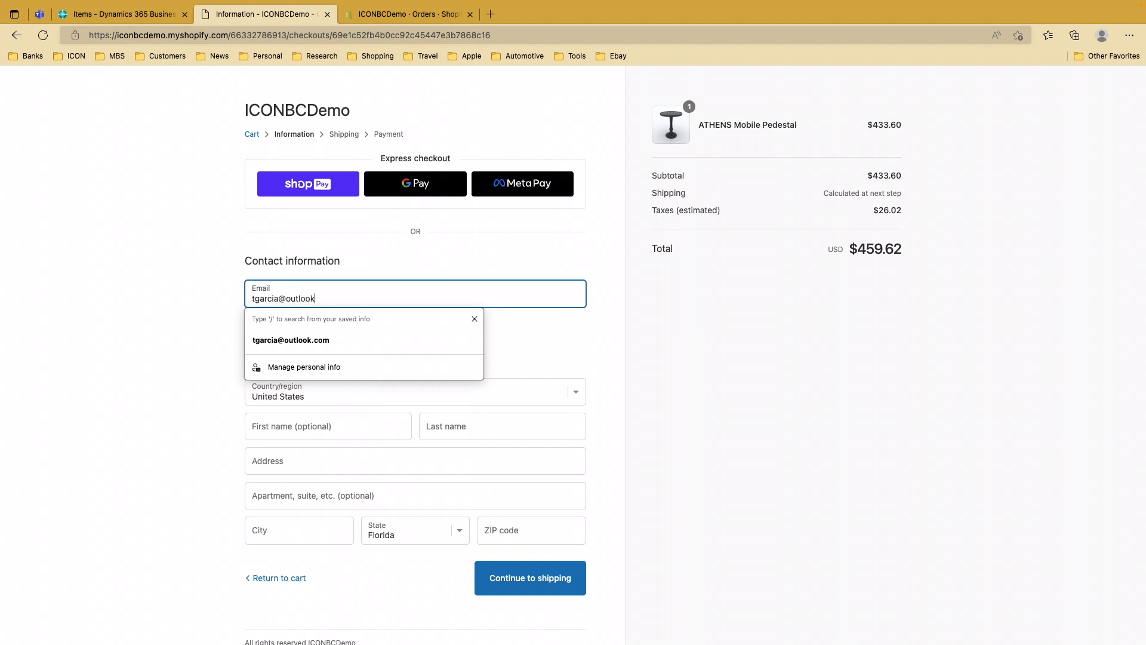
key("Tab")
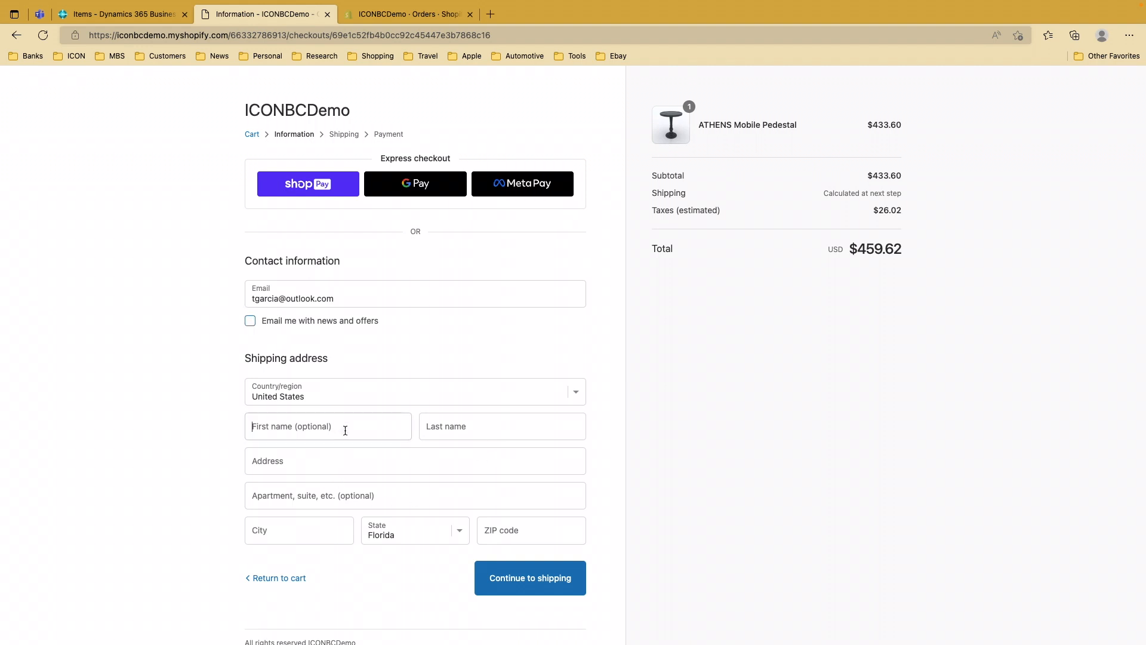
Fill in the customer's first and last name, fixing a typo in the last name
left_click(345, 430)
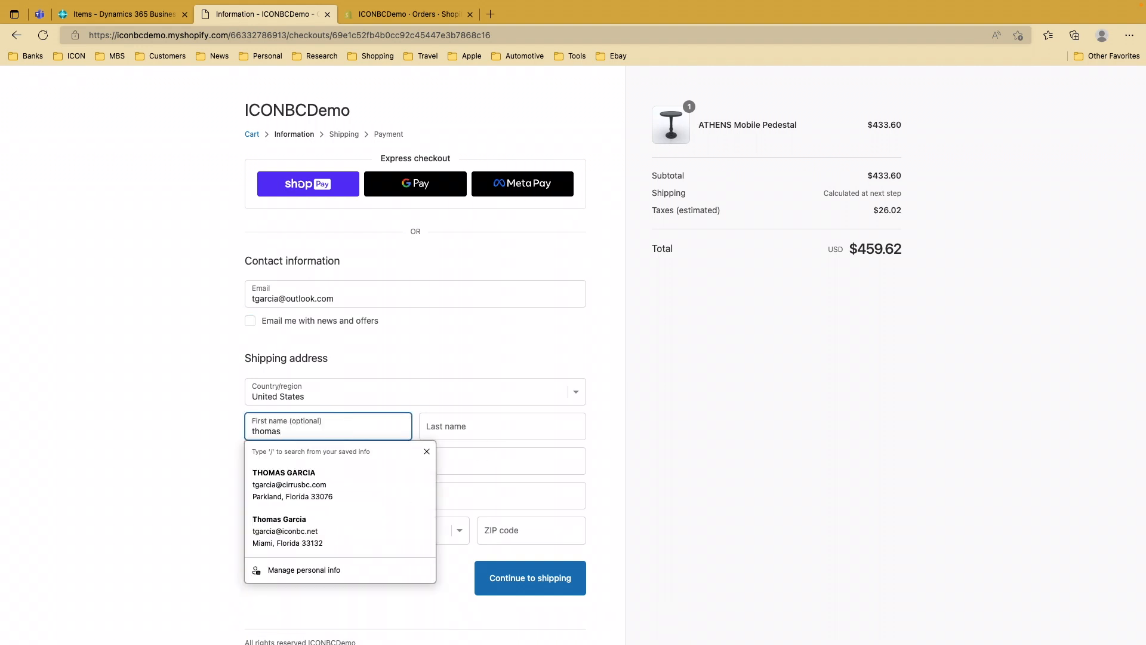
key("Tab")
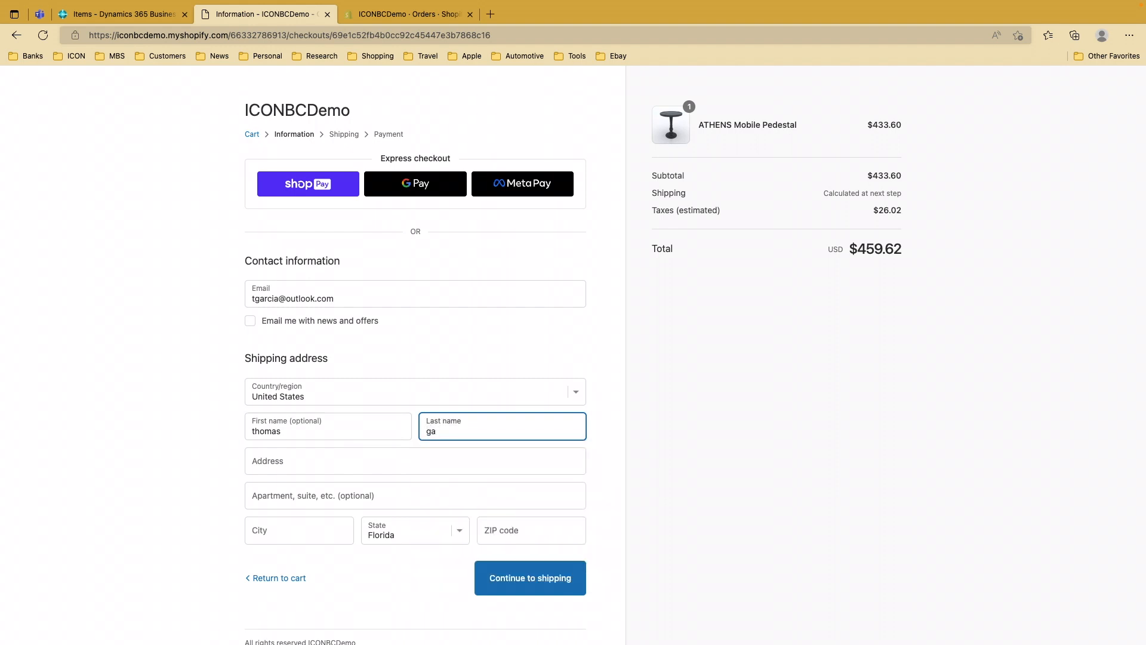
key("Tab")
Enter the shipping address from the first suggestion and continue to shipping
type("488 n")
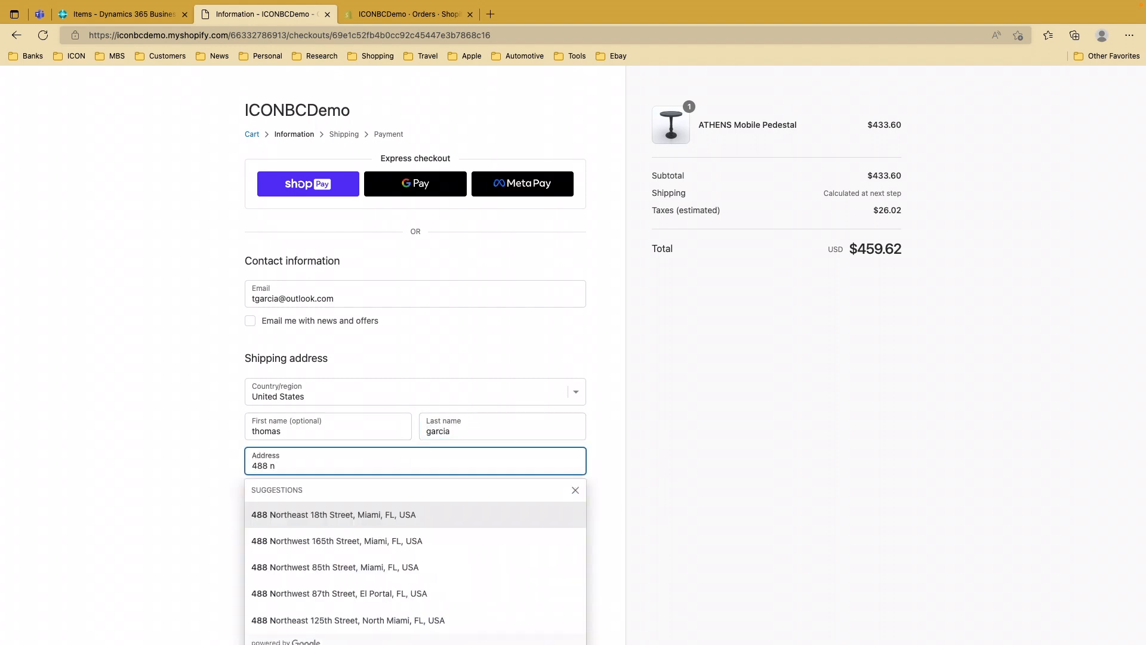
left_click(325, 513)
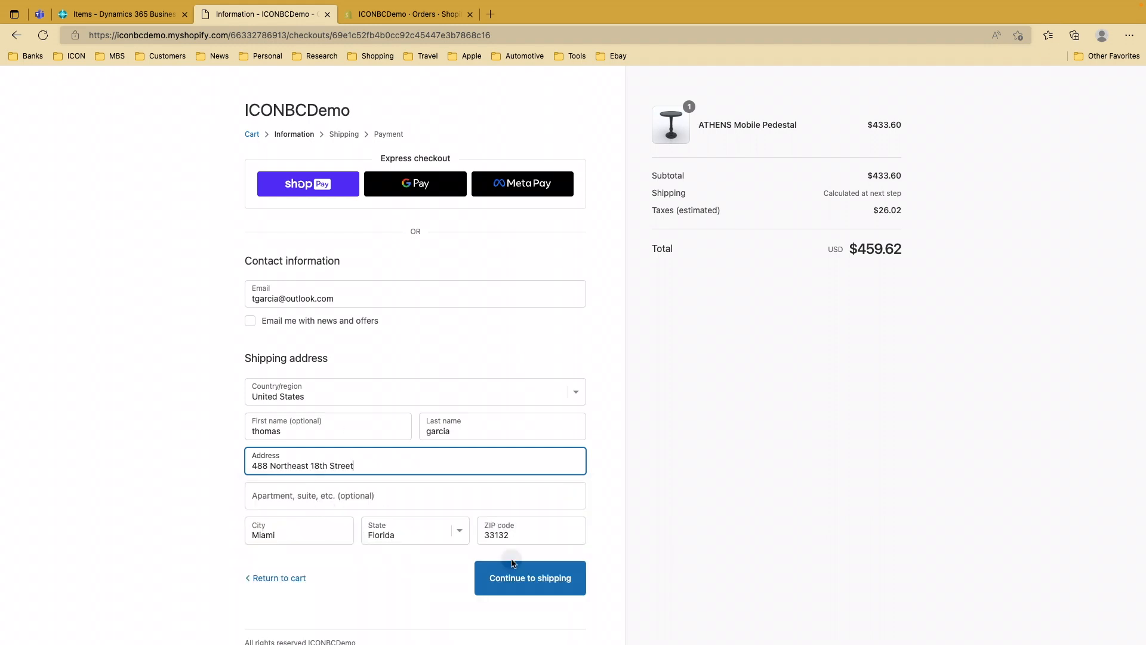
left_click(548, 582)
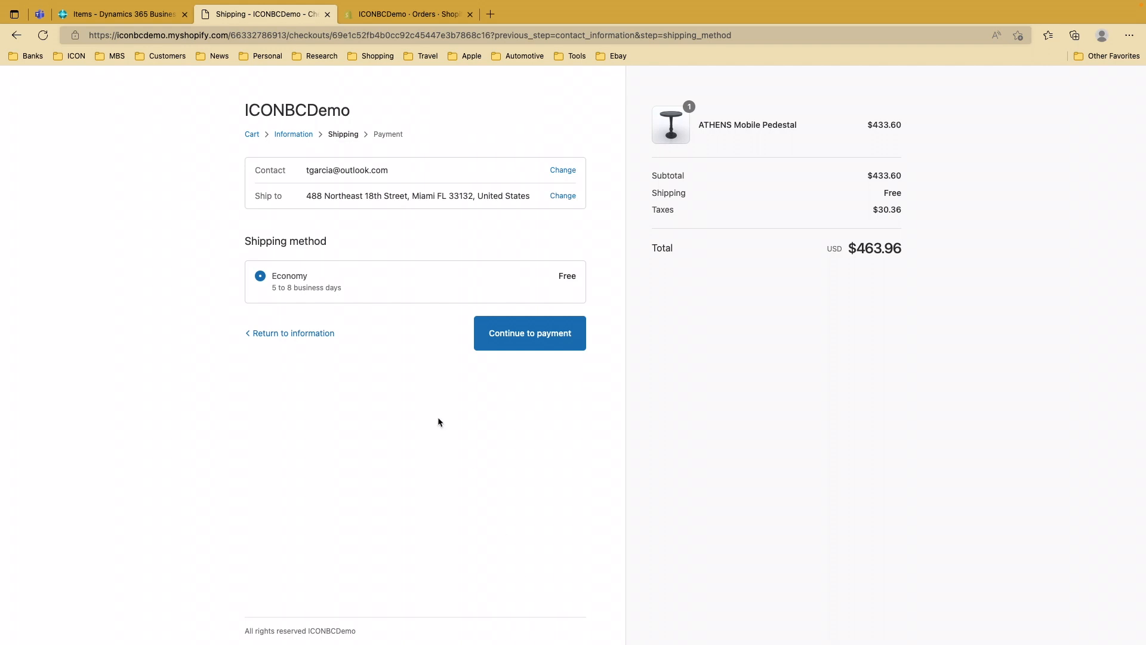
Continue to payment with free Economy shipping and paste the test card number
left_click(533, 333)
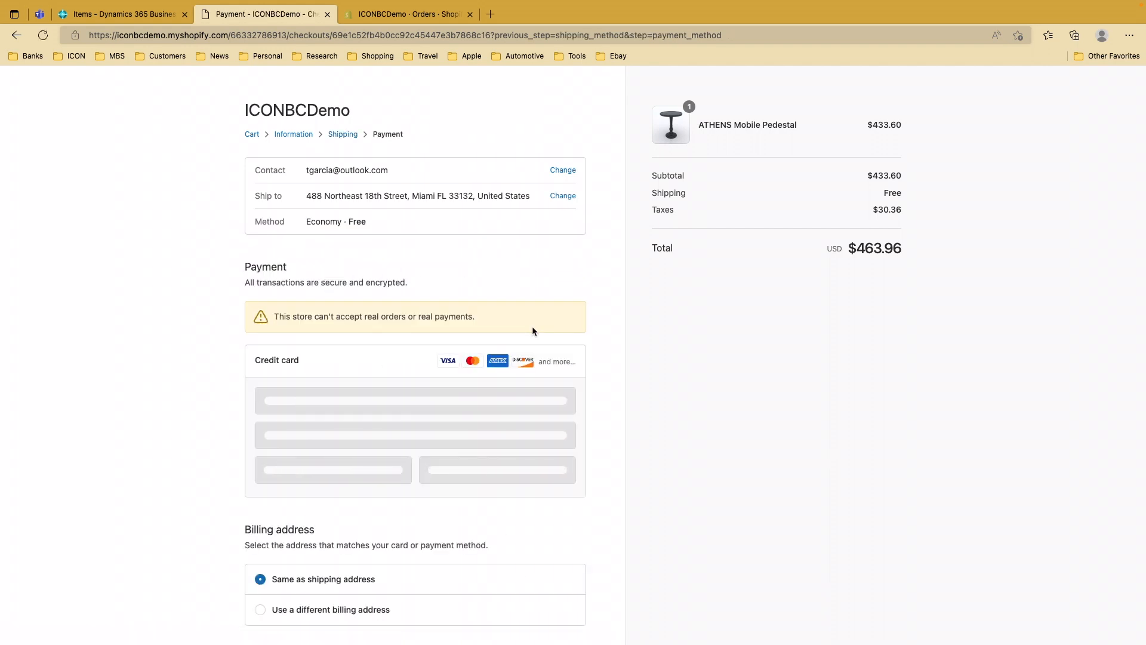
left_click(467, 396)
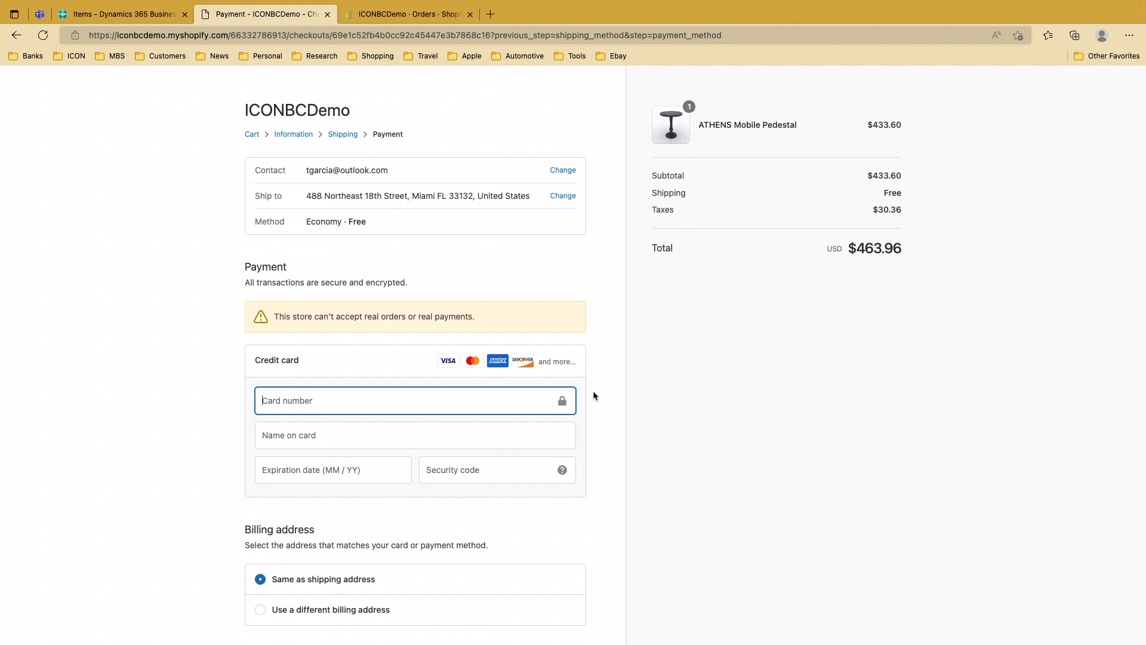
left_click(322, 397)
key("super+v")
Enter the cardholder's name, expiration date and security code, then pay for the order
left_click(363, 436)
type("thomas")
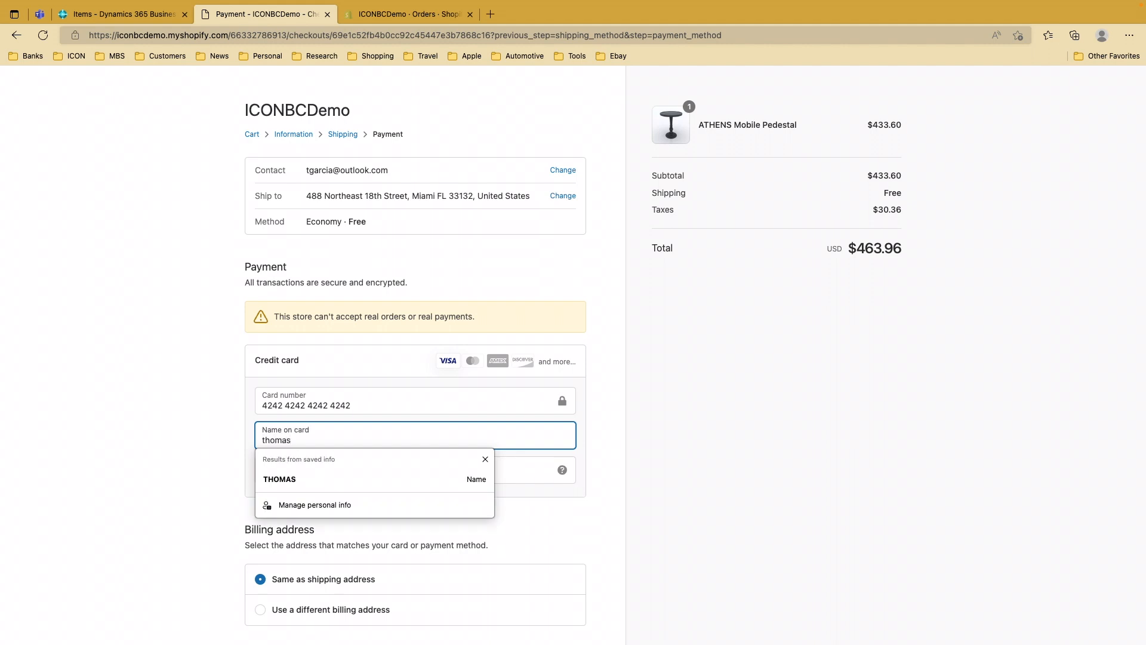
key("Tab")
type("1222")
type("1223")
key("BackSpace")
key("Tab")
scroll(513, 525, "down", 3)
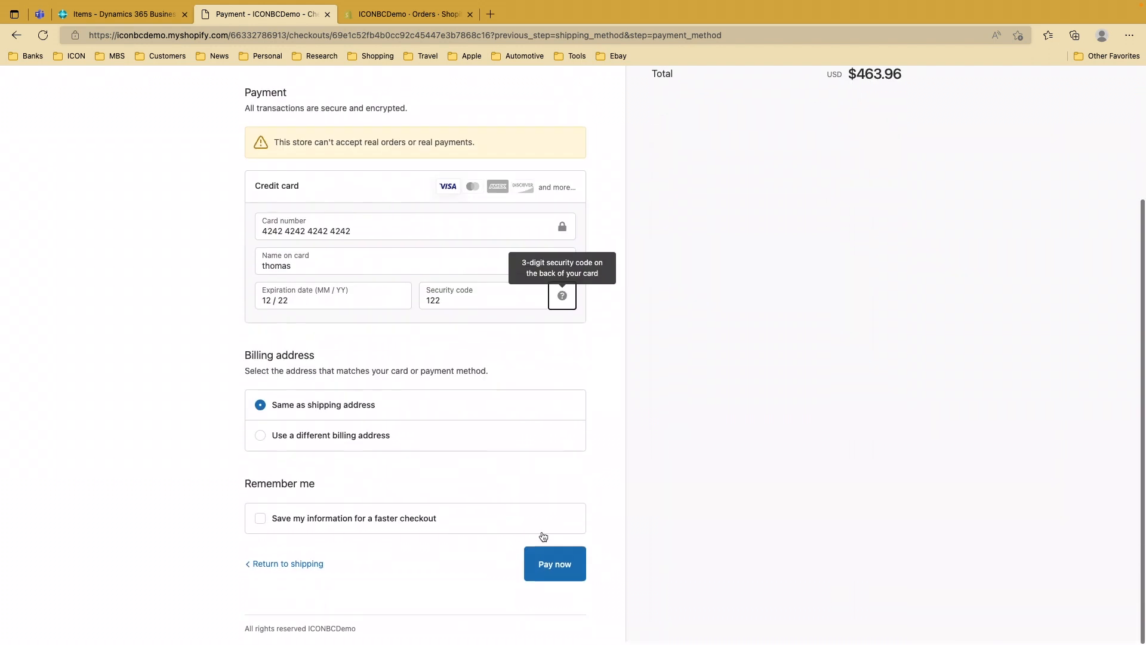
left_click(555, 566)
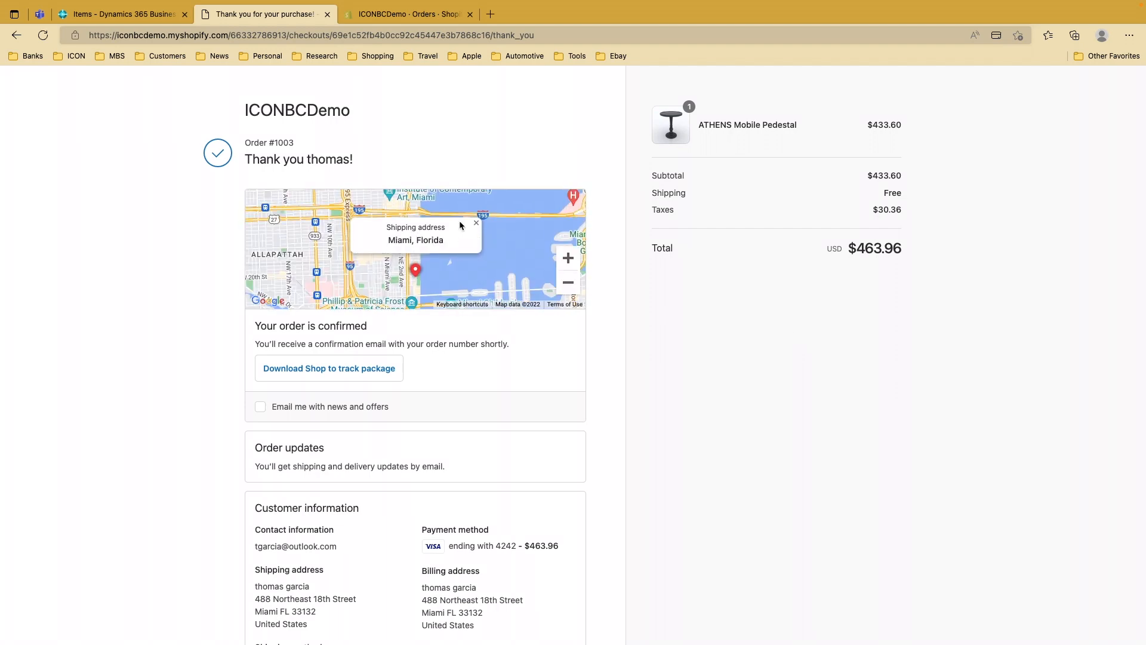
In Outlook, refresh the inbox and read the Order #1003 confirmed email
key("super+Tab")
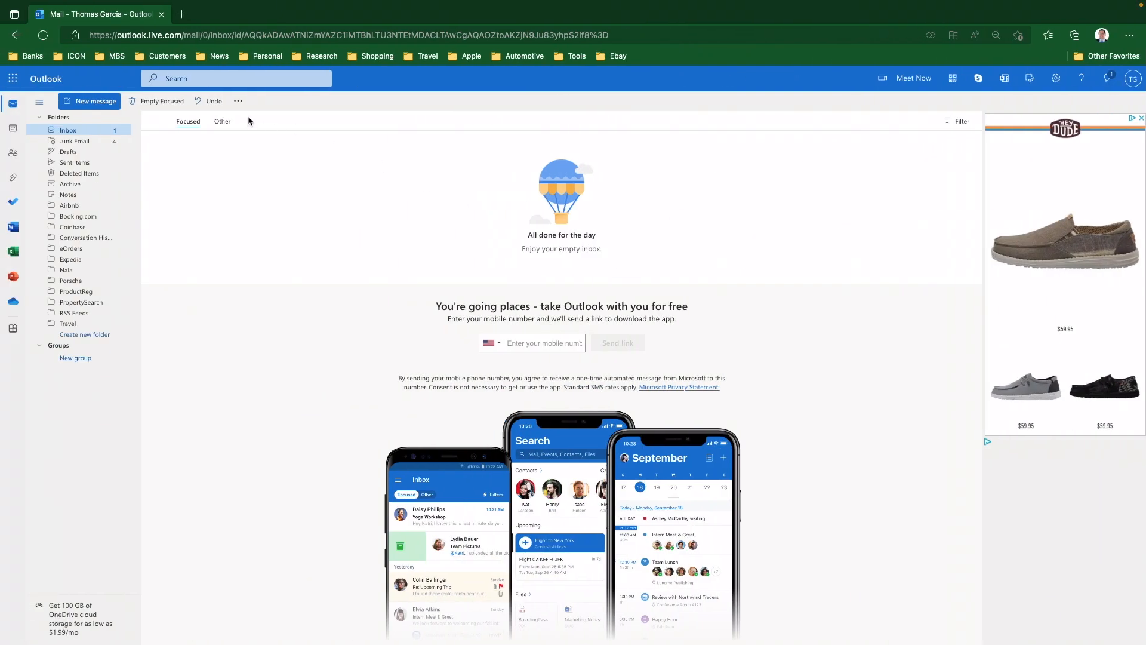
left_click(43, 35)
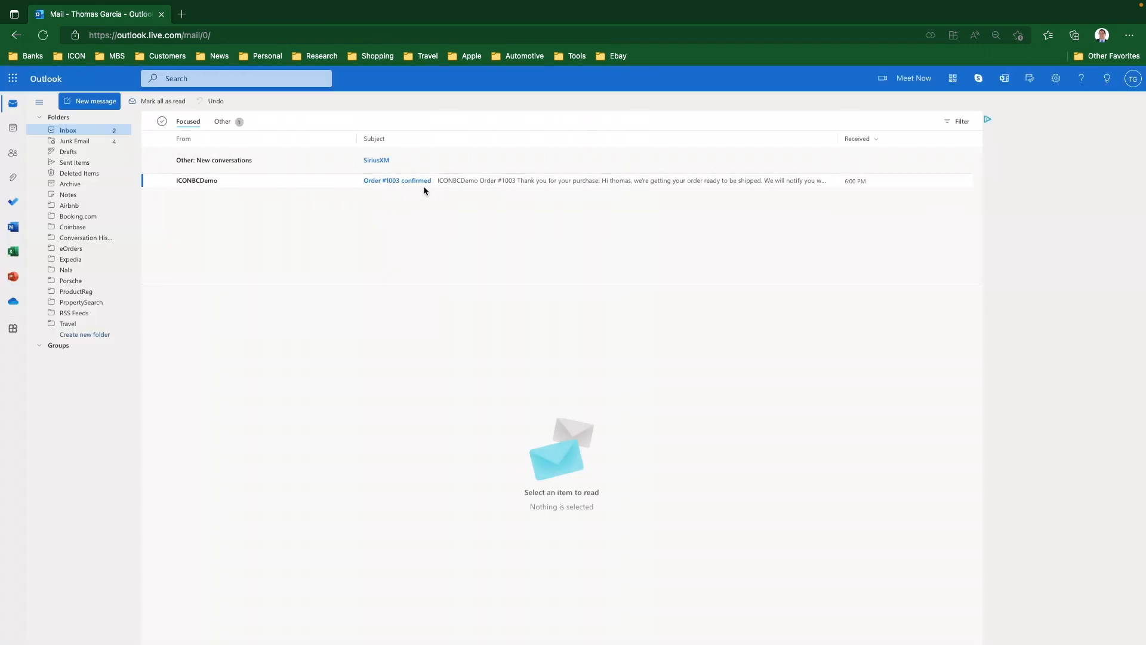
left_click(457, 183)
scroll(568, 465, "down", 5)
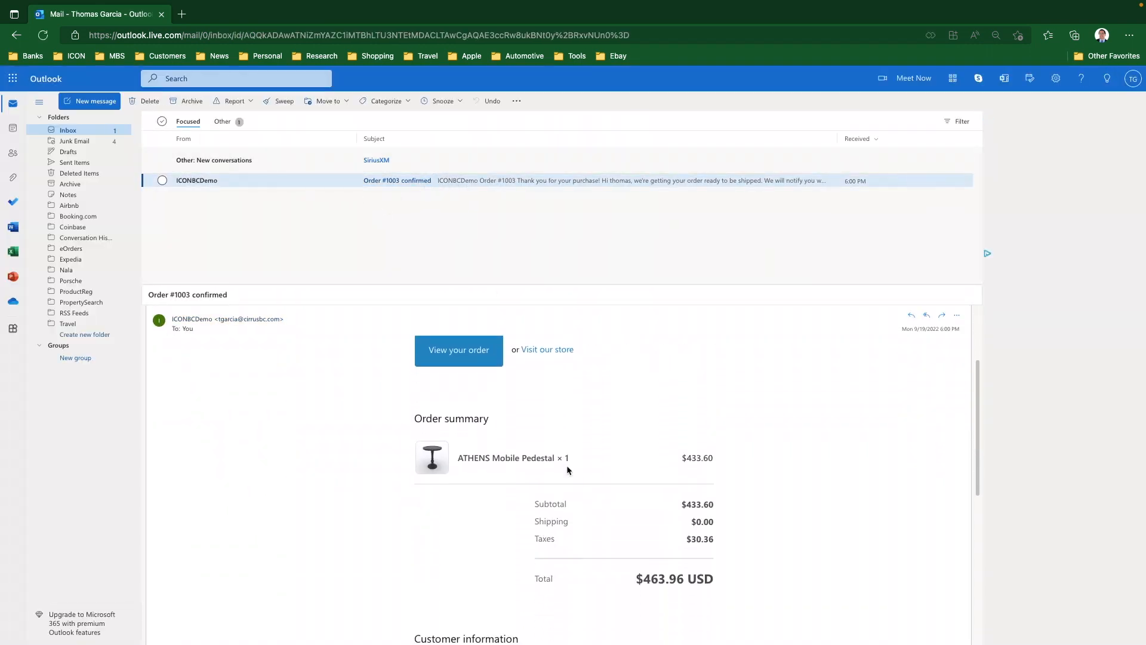
scroll(567, 466, "up", 5)
scroll(566, 468, "up", 1)
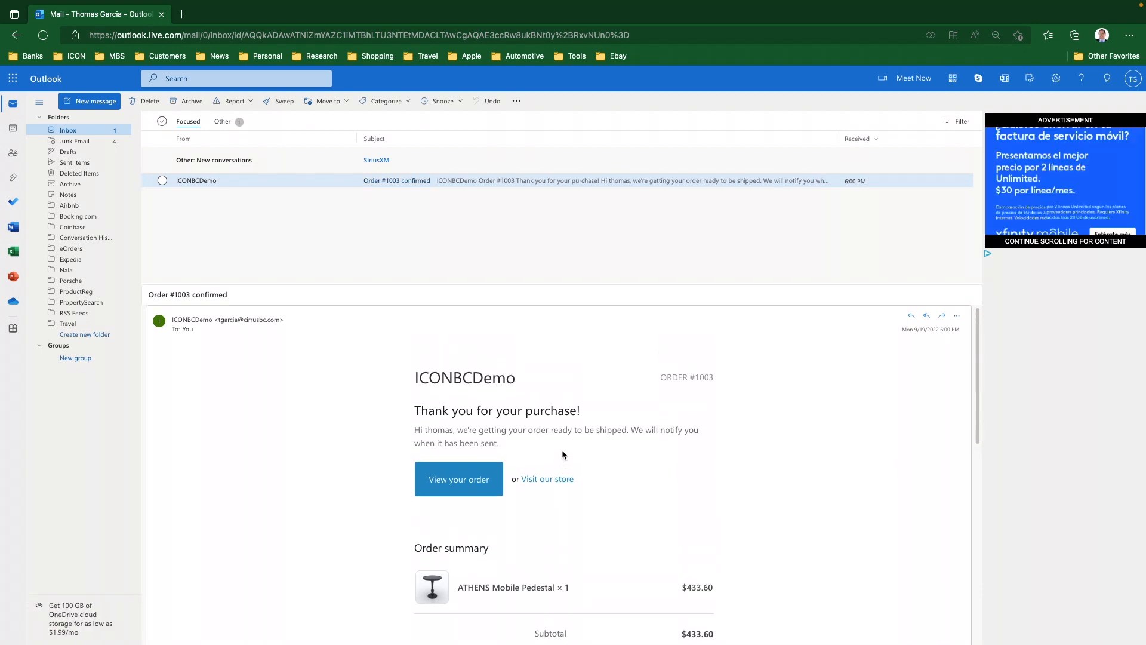
Return from the thank-you page to the store homepage, then switch to the Business Central Items tab
key("ctrl+Right")
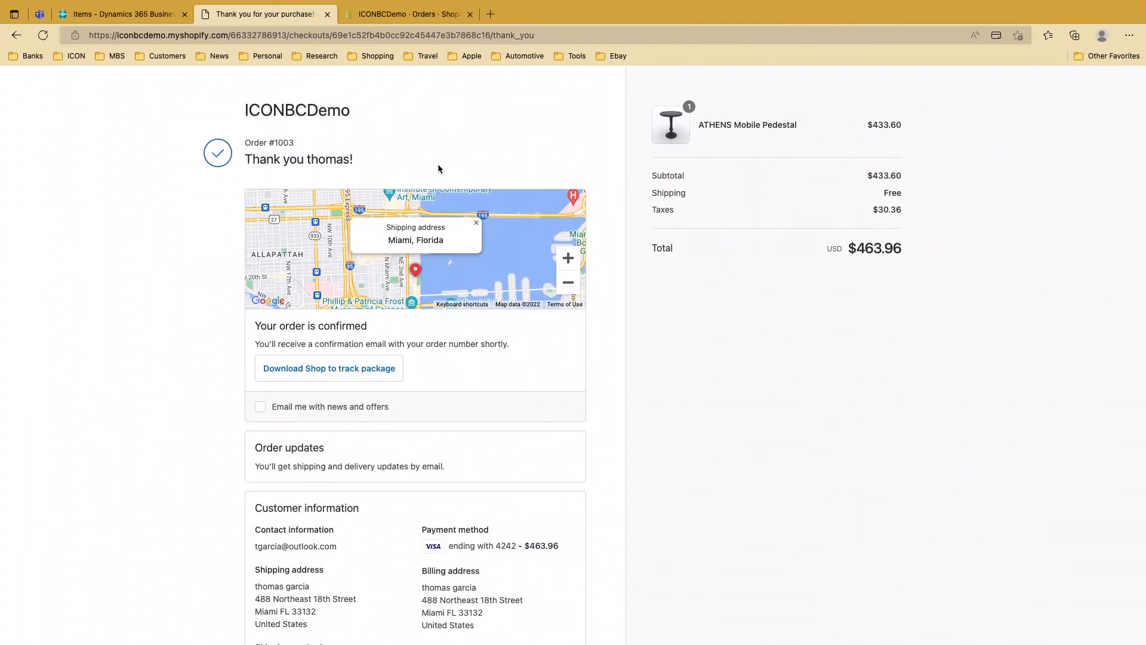
scroll(435, 164, "down", 3)
left_click(547, 567)
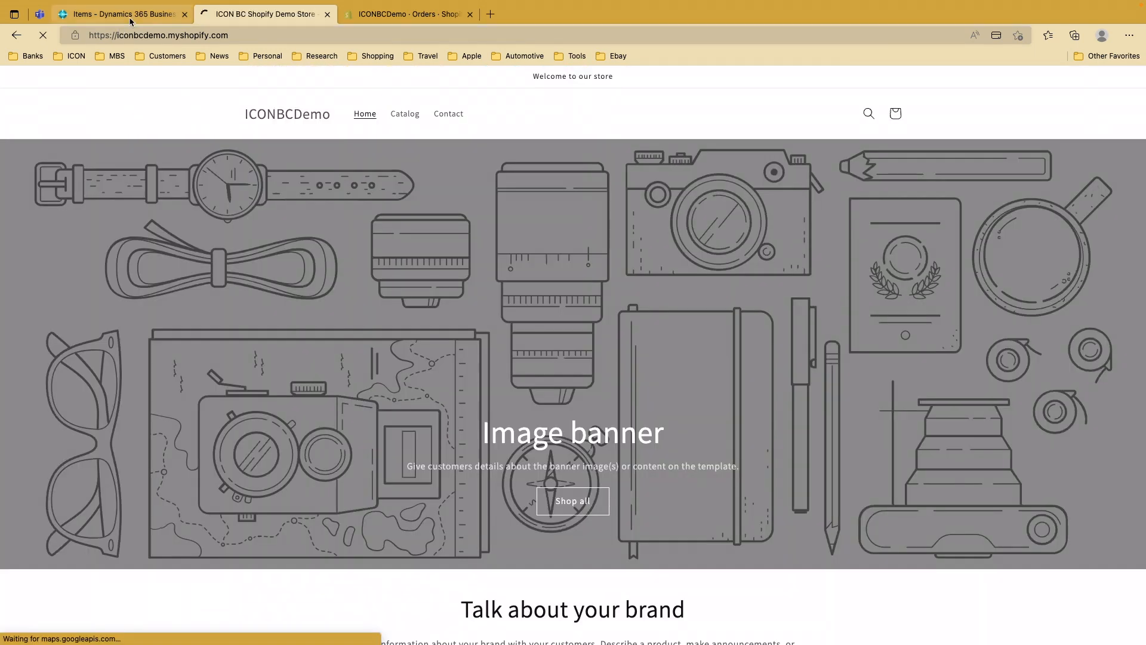
left_click(125, 14)
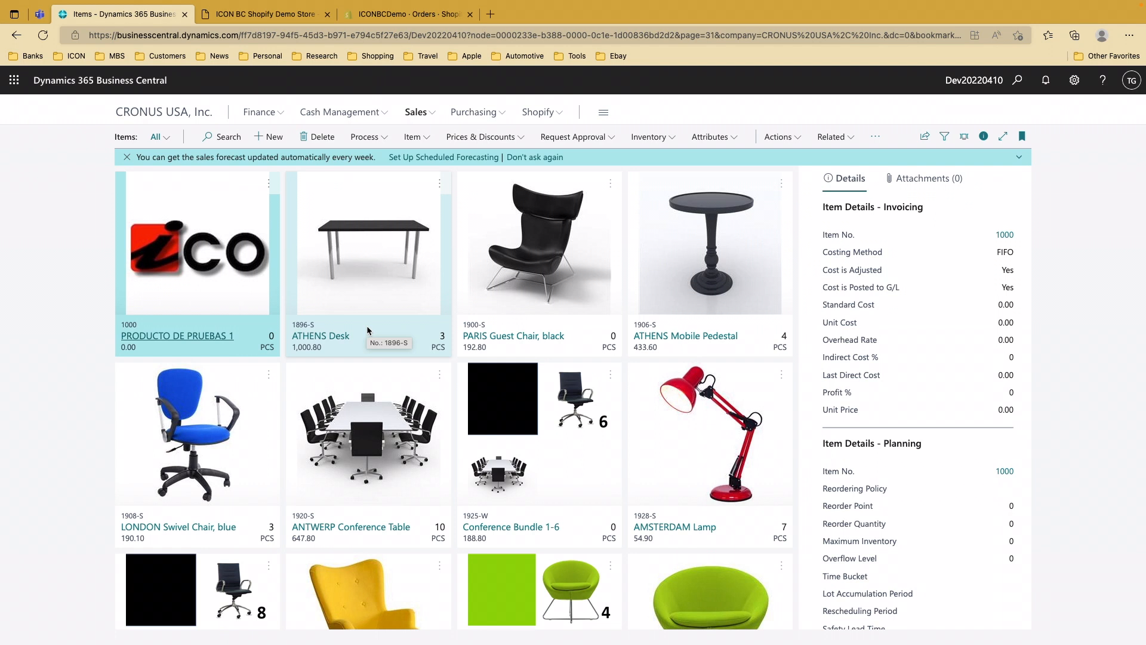
Search Tell Me for 'shop sync' and open Sync Orders from Shopify from the full results
left_click(537, 114)
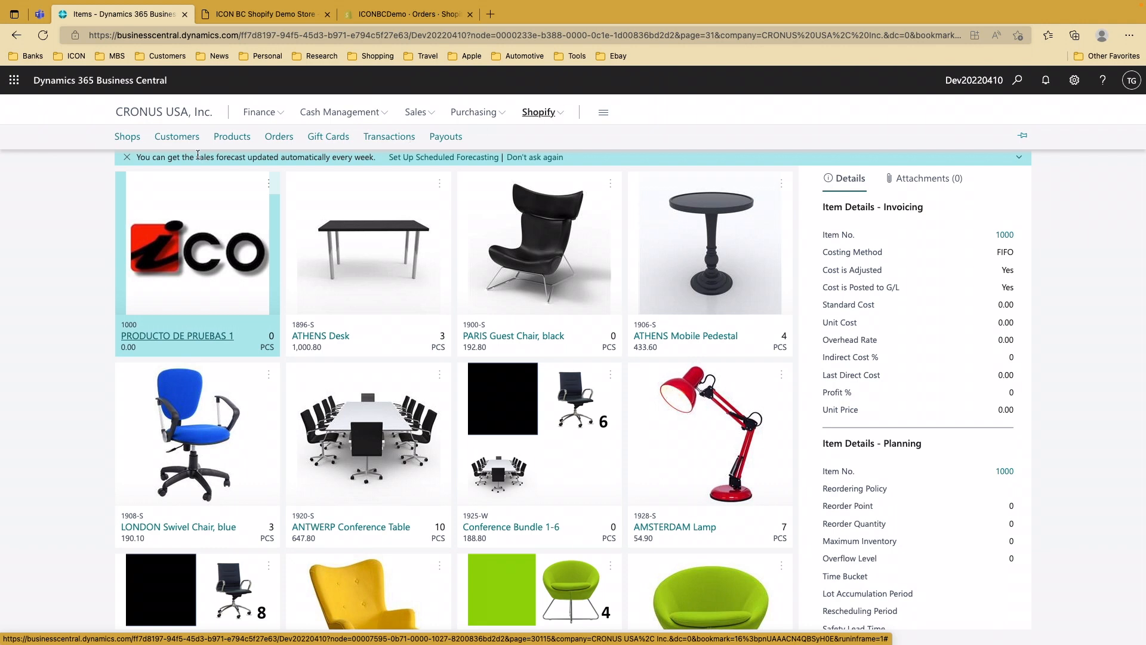
left_click(1017, 80)
type("shop sync")
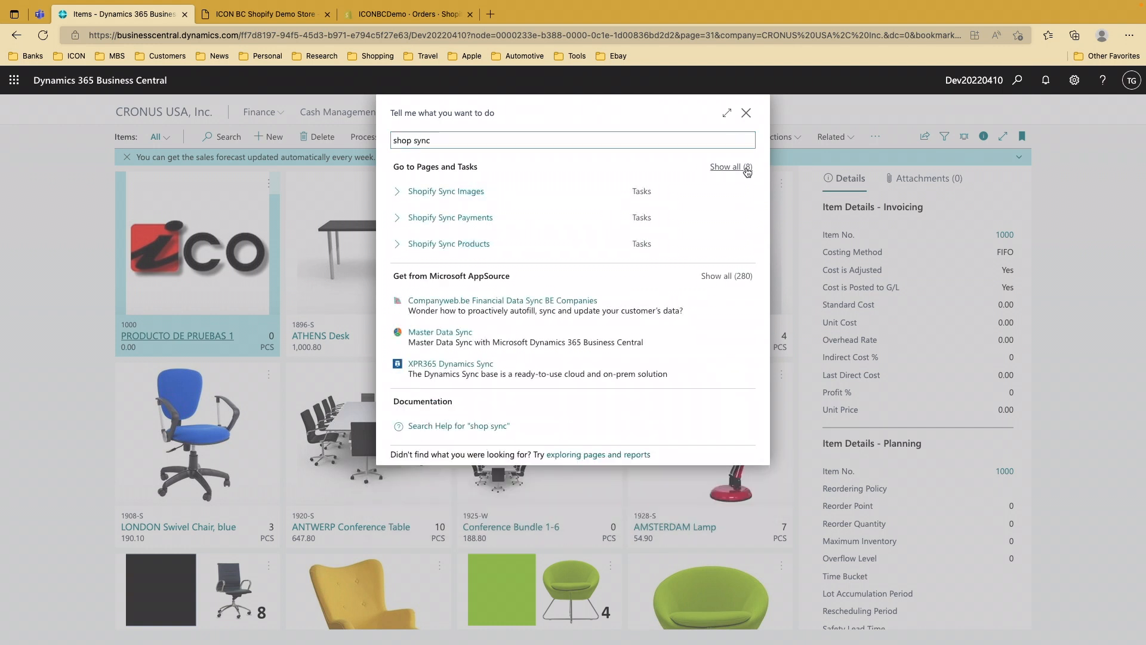
left_click(731, 167)
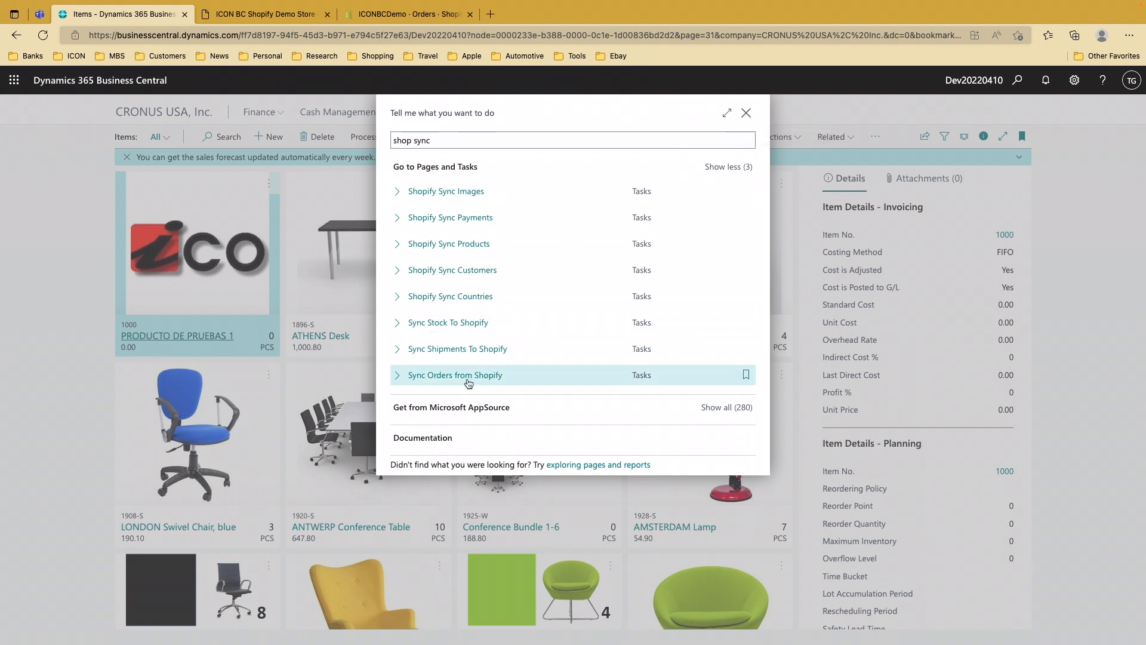
left_click(468, 376)
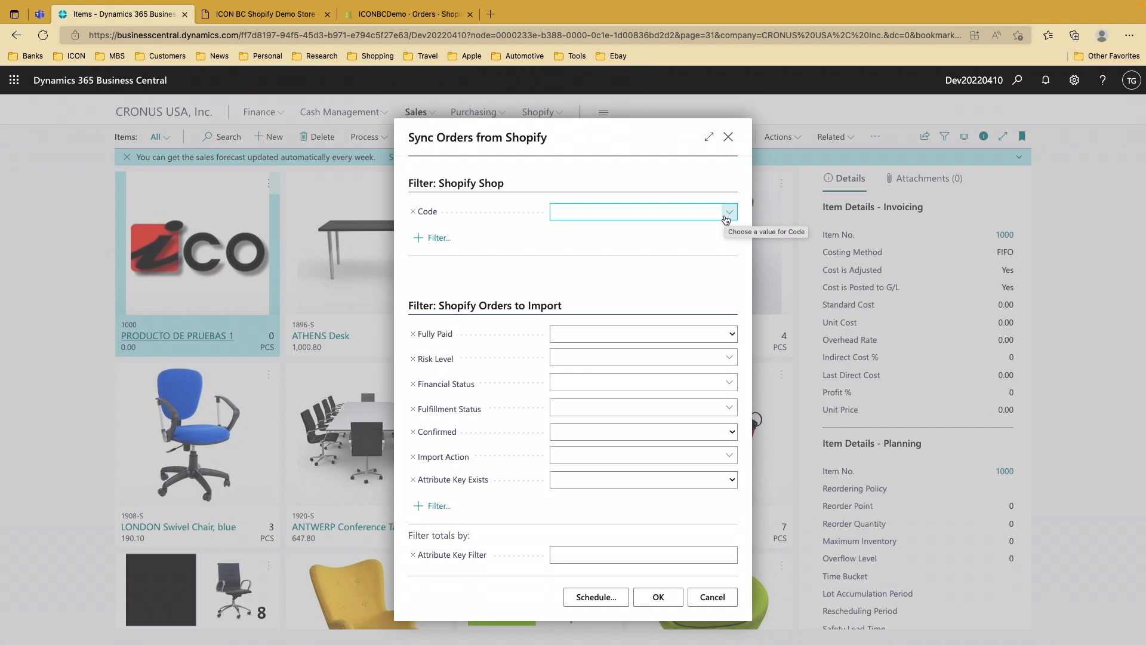
Set the shop Code filter to ICONBCDEMO and run the order sync
left_click(726, 215)
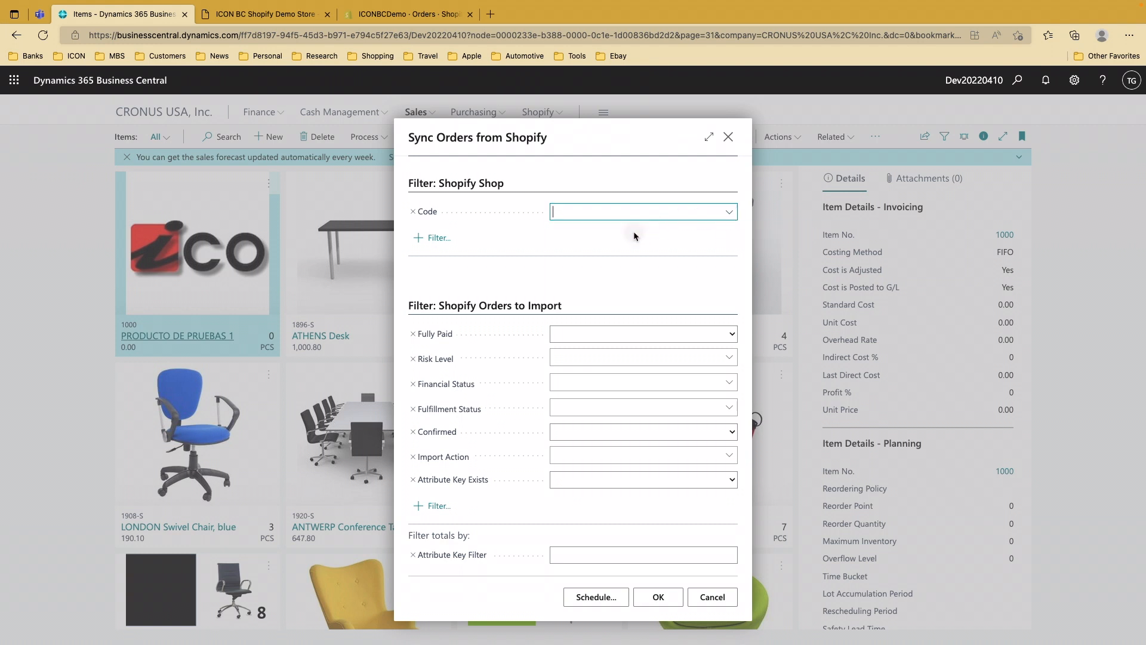
left_click(643, 262)
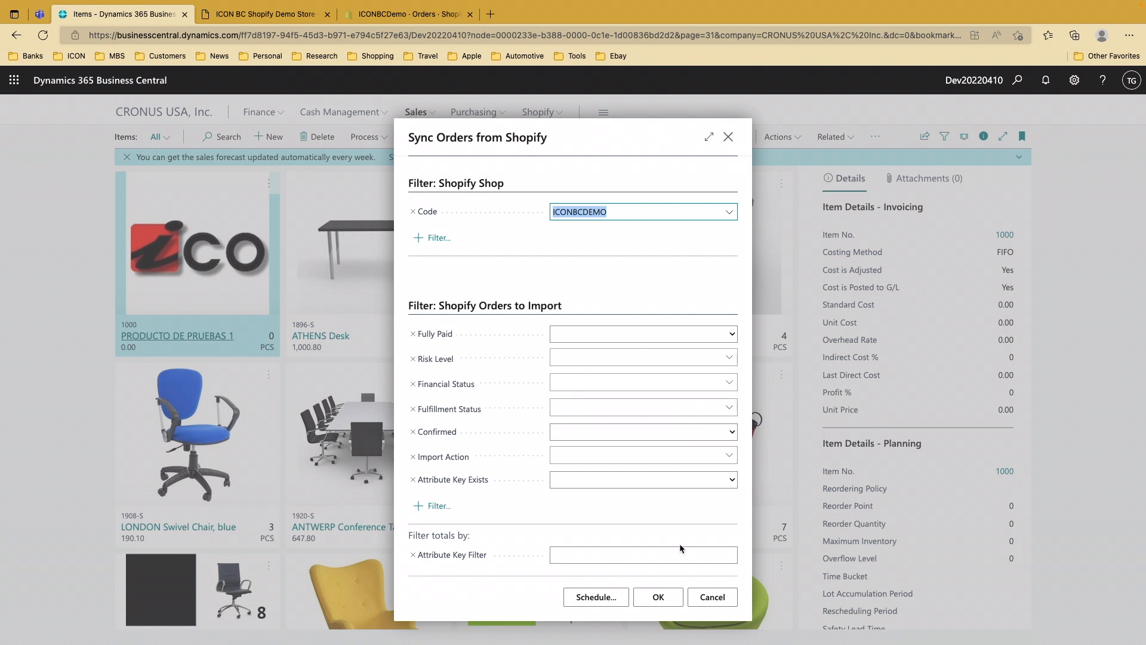
left_click(670, 598)
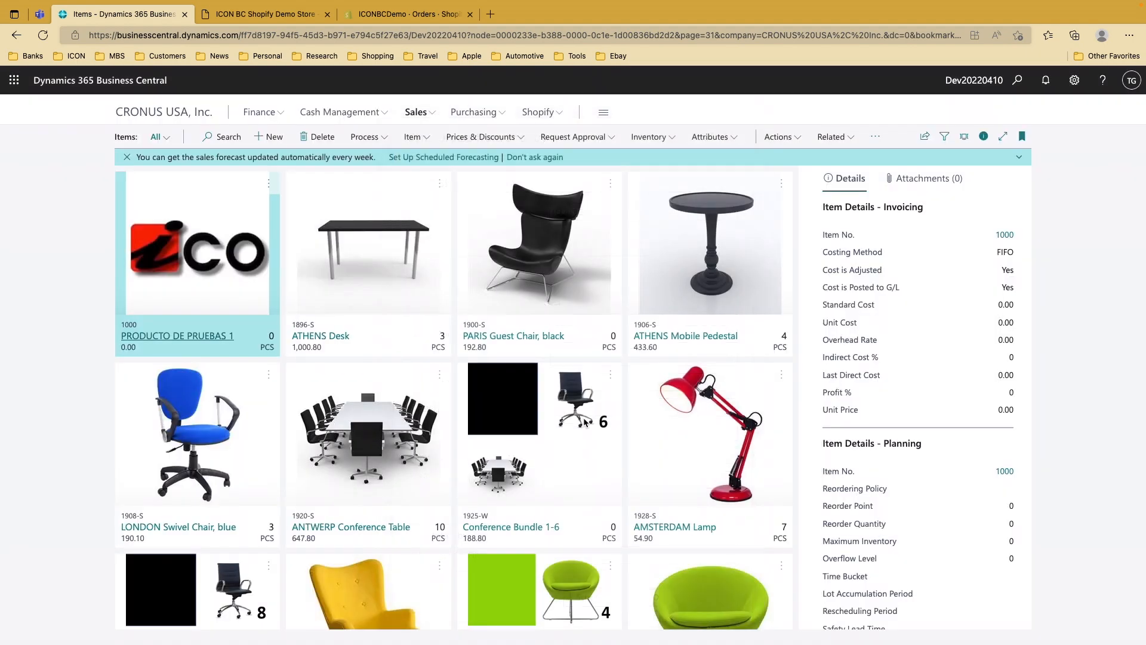
Open Shopify Orders, review imported order #1003's details, and go back to the list
left_click(560, 119)
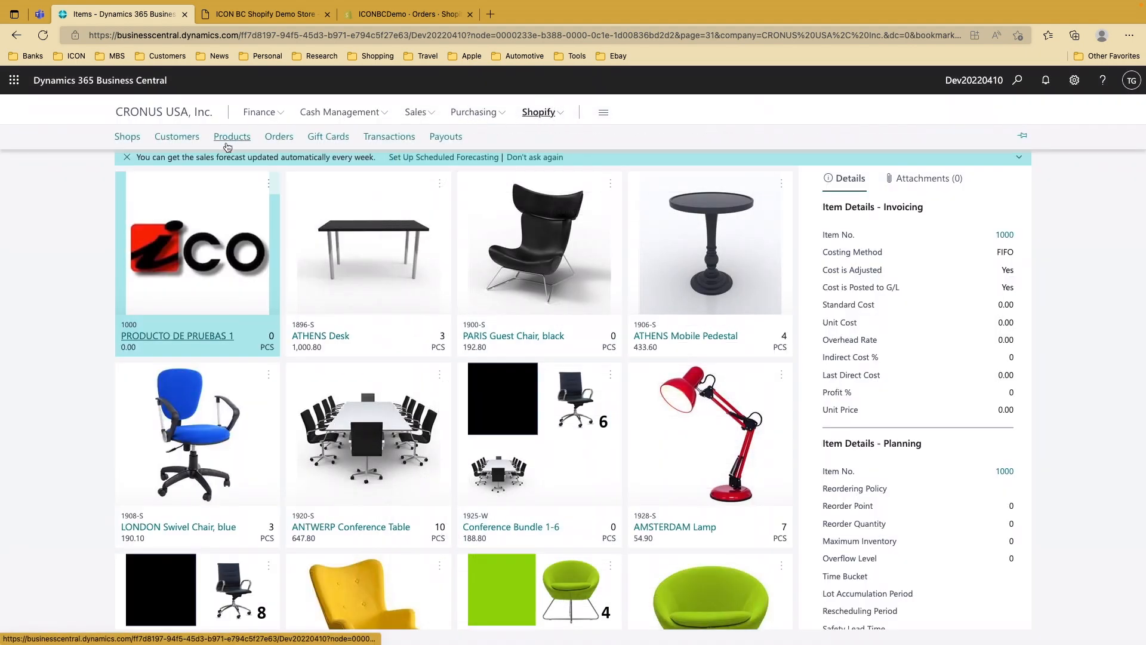
left_click(279, 137)
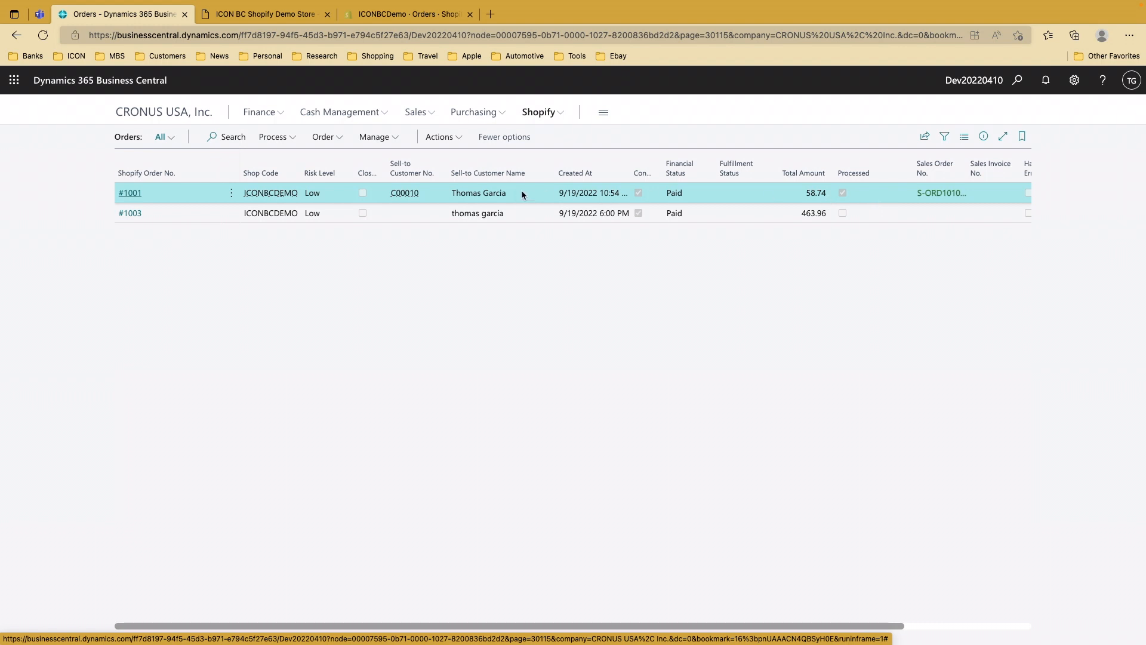
left_click(410, 216)
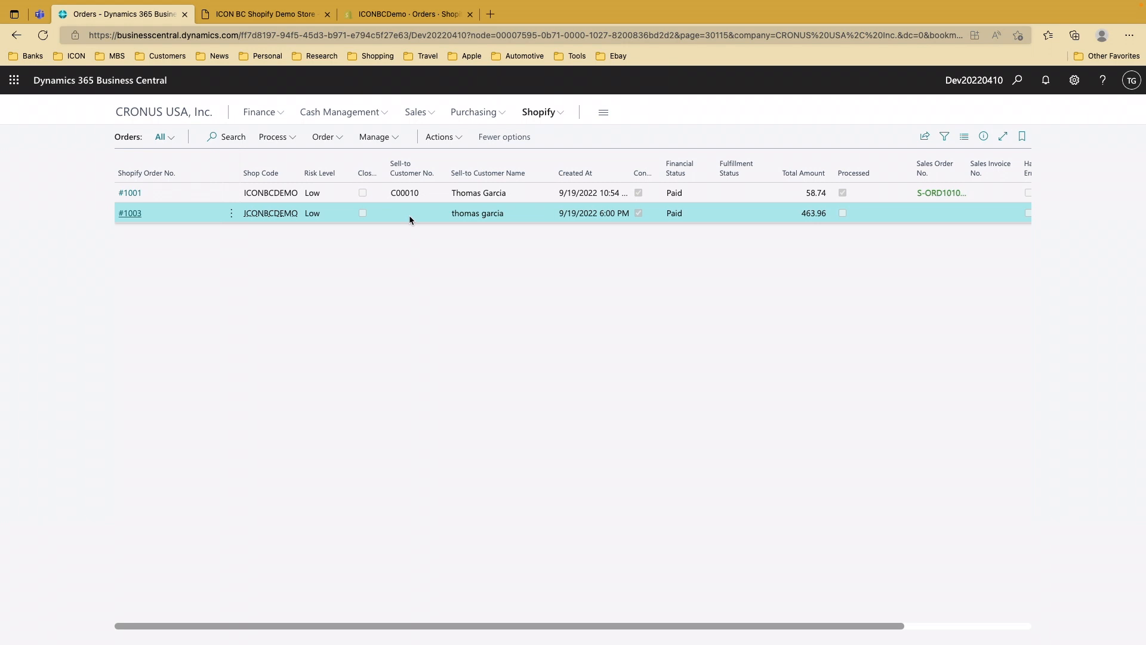
left_click(129, 213)
scroll(579, 377, "down", 4)
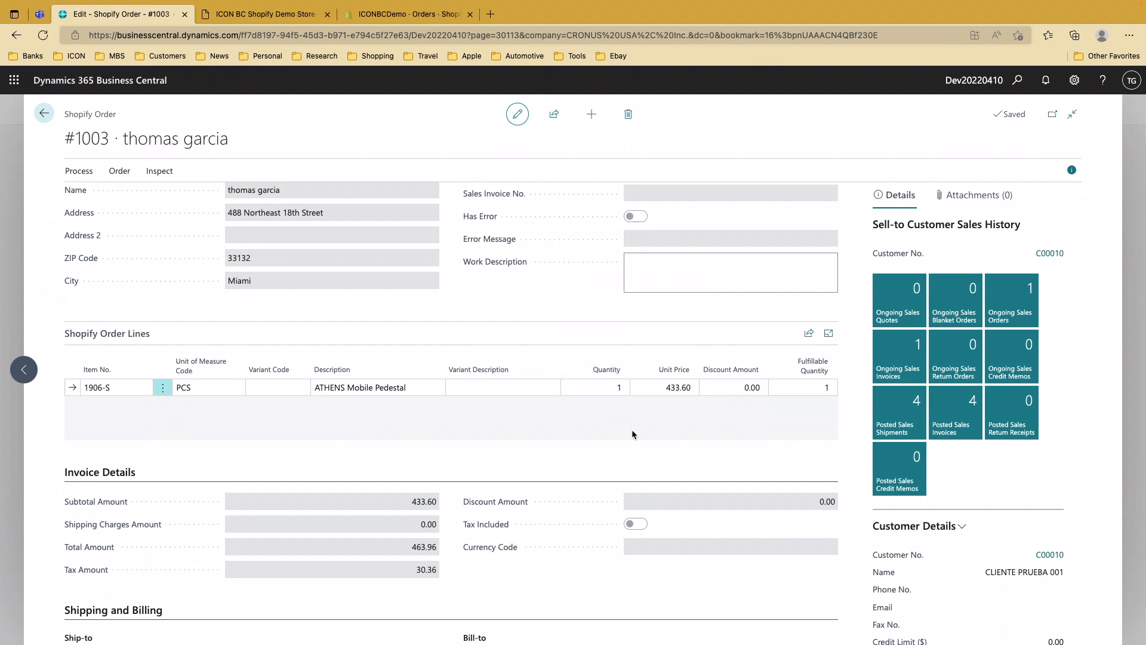
scroll(632, 432, "down", 3)
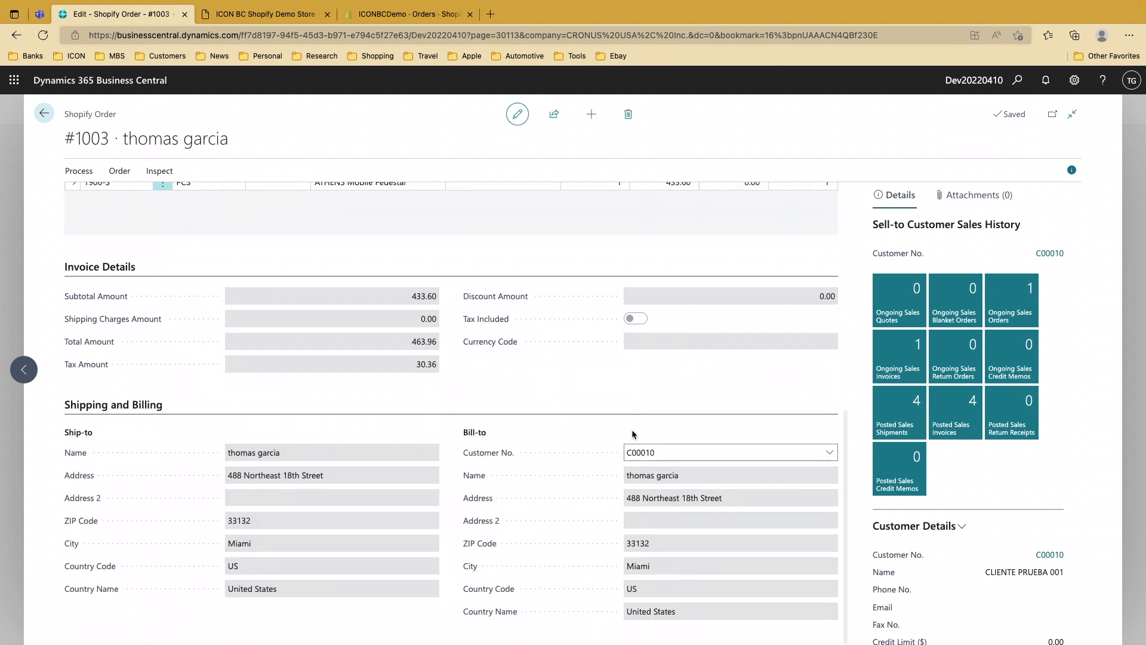
scroll(632, 434, "up", 1)
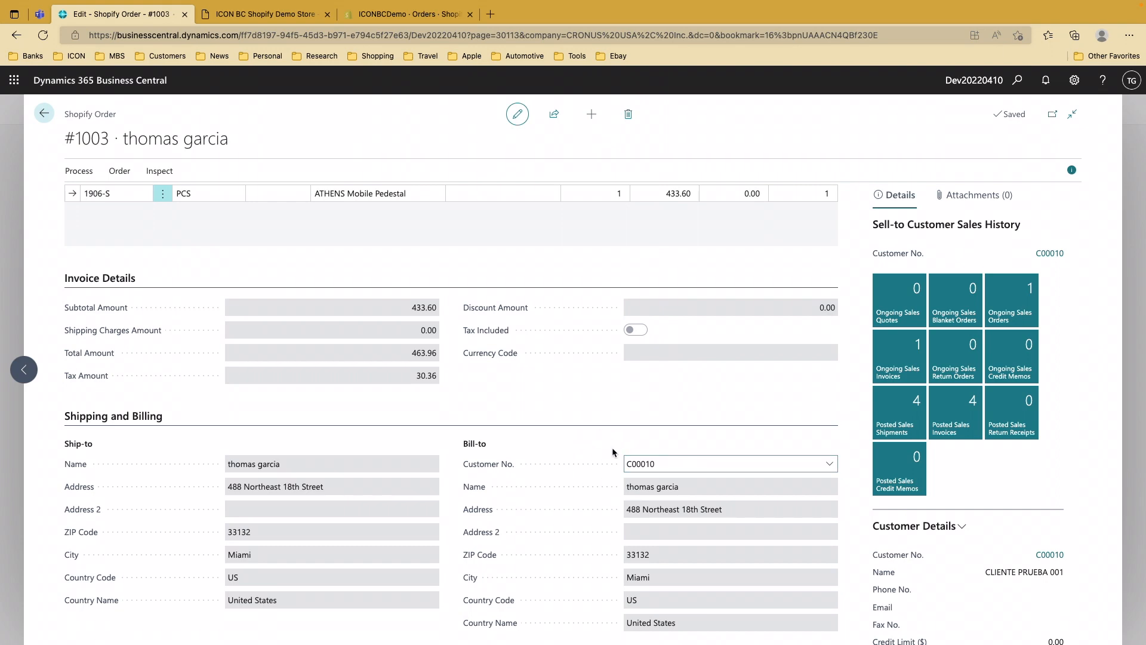
scroll(611, 446, "up", 6)
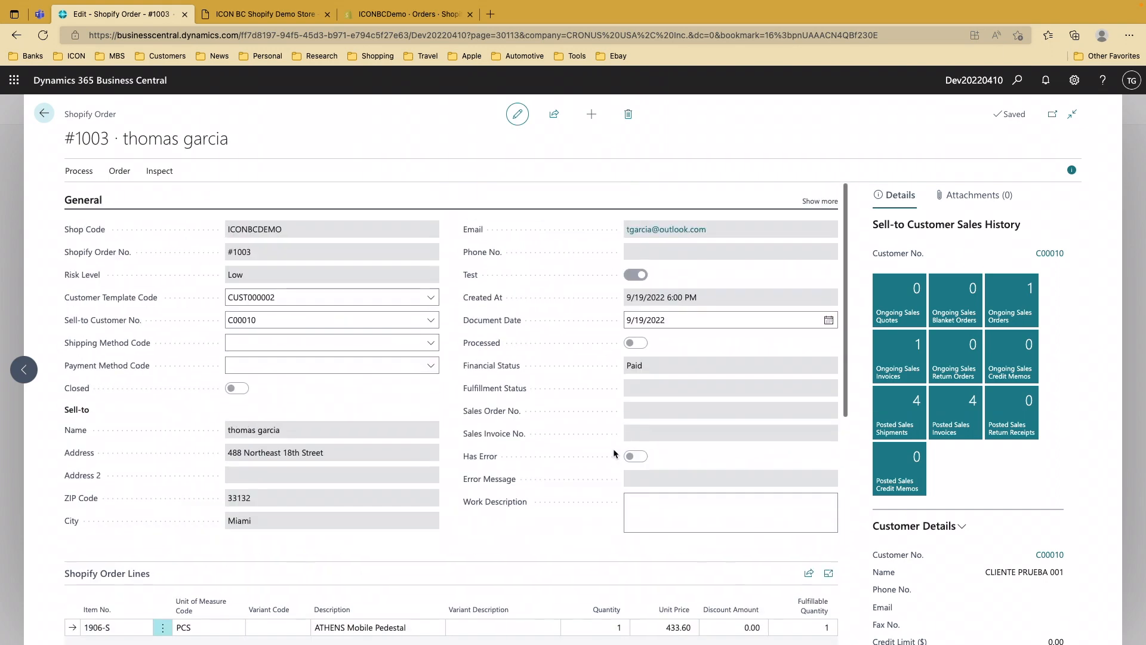
left_click(41, 114)
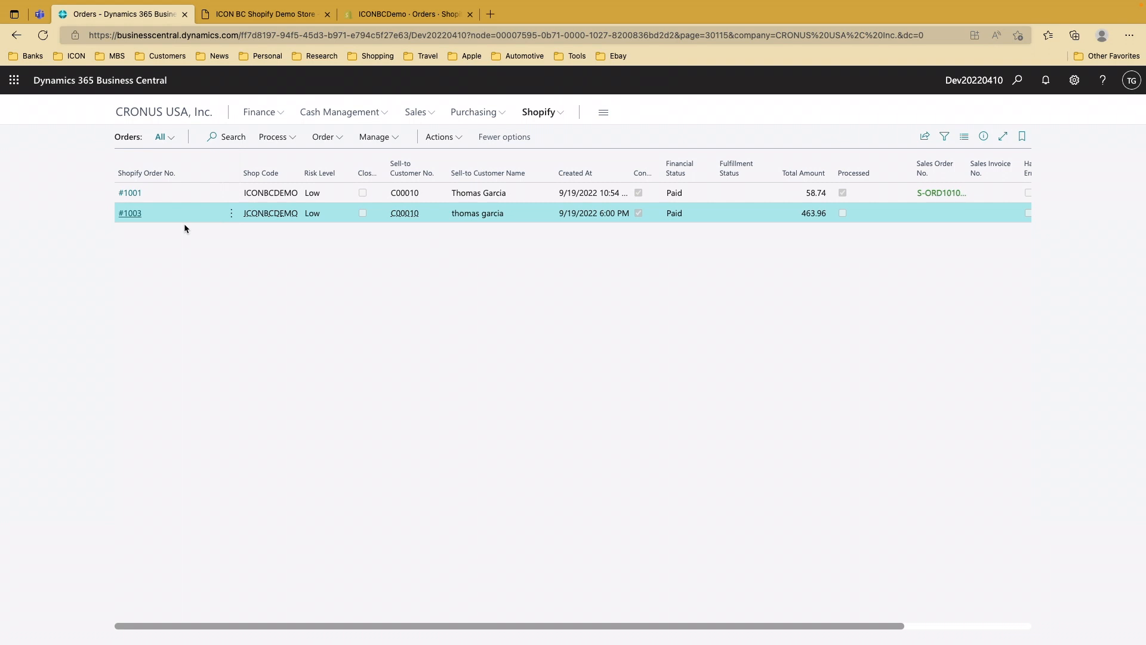
Create a sales document from order #1003 via Process, confirm with Yes, then go to Sales Orders
left_click(323, 137)
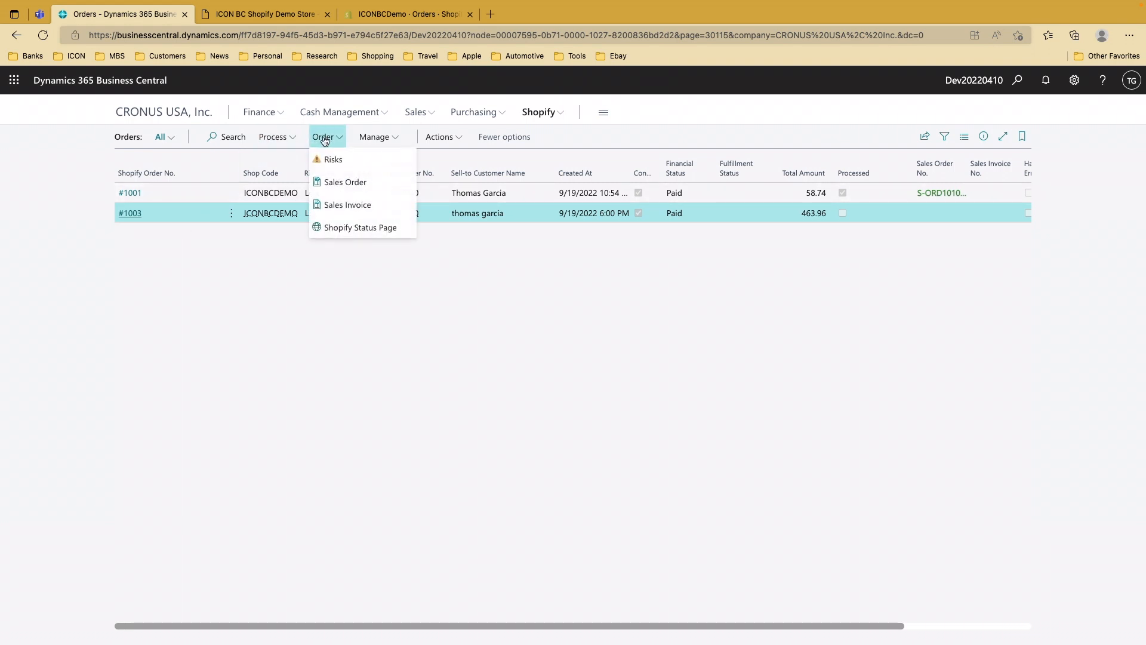
left_click(273, 137)
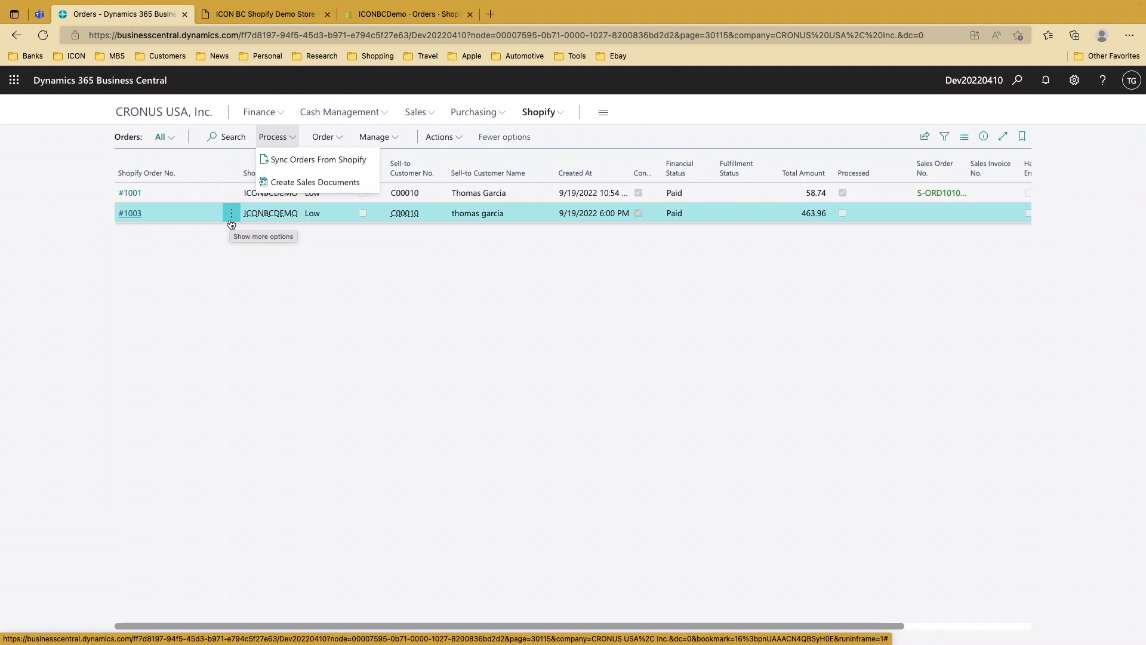
left_click(284, 182)
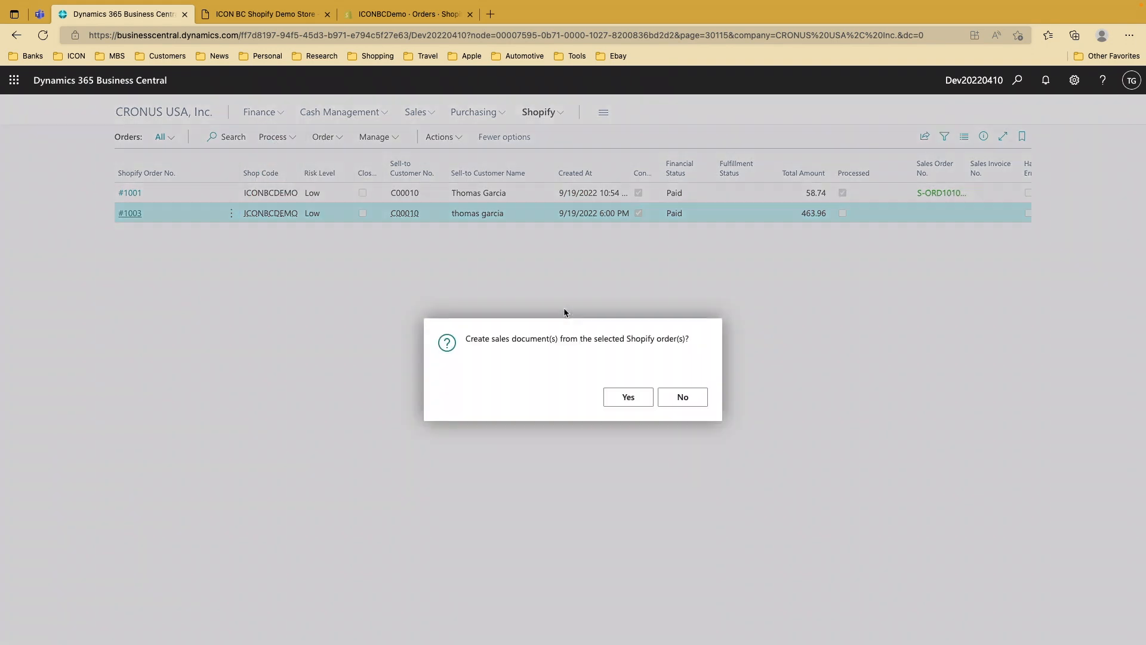
left_click(620, 405)
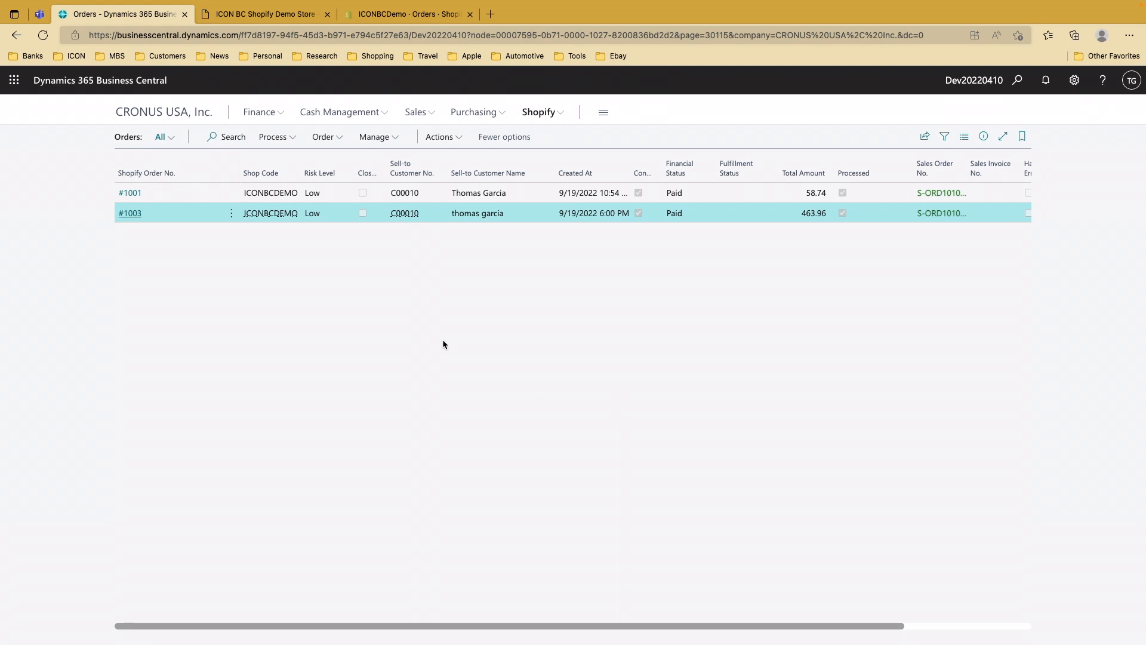
left_click(425, 117)
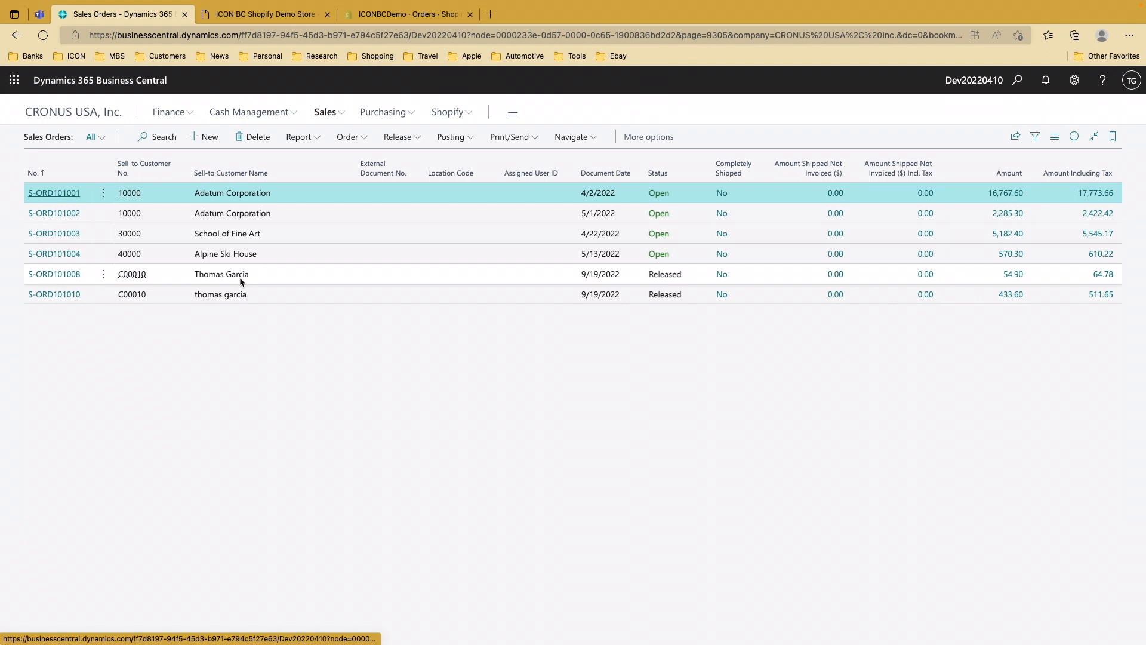
Post sales order S-ORD101010 with Post and Send, choosing Ship and Invoice
left_click(305, 299)
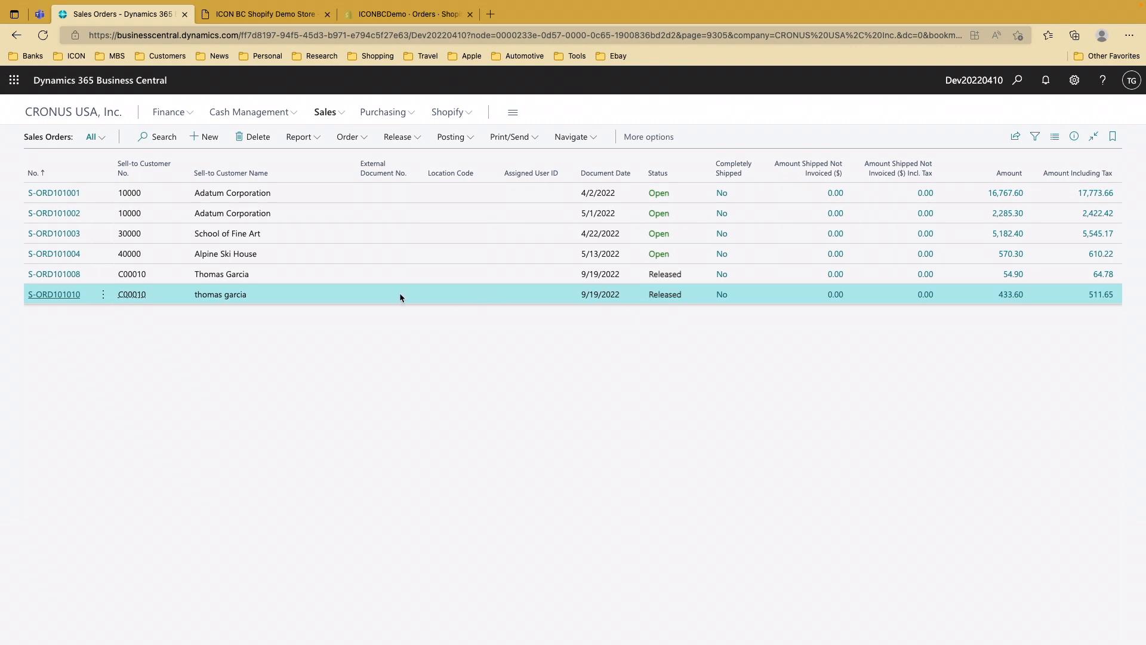
left_click(351, 144)
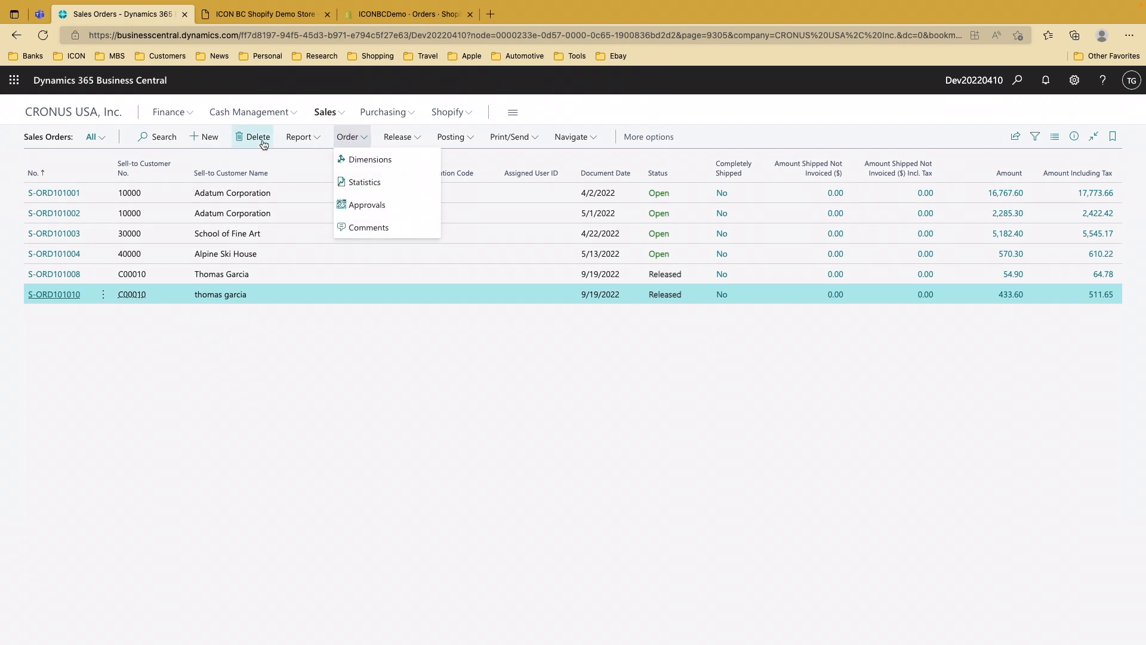
left_click(454, 138)
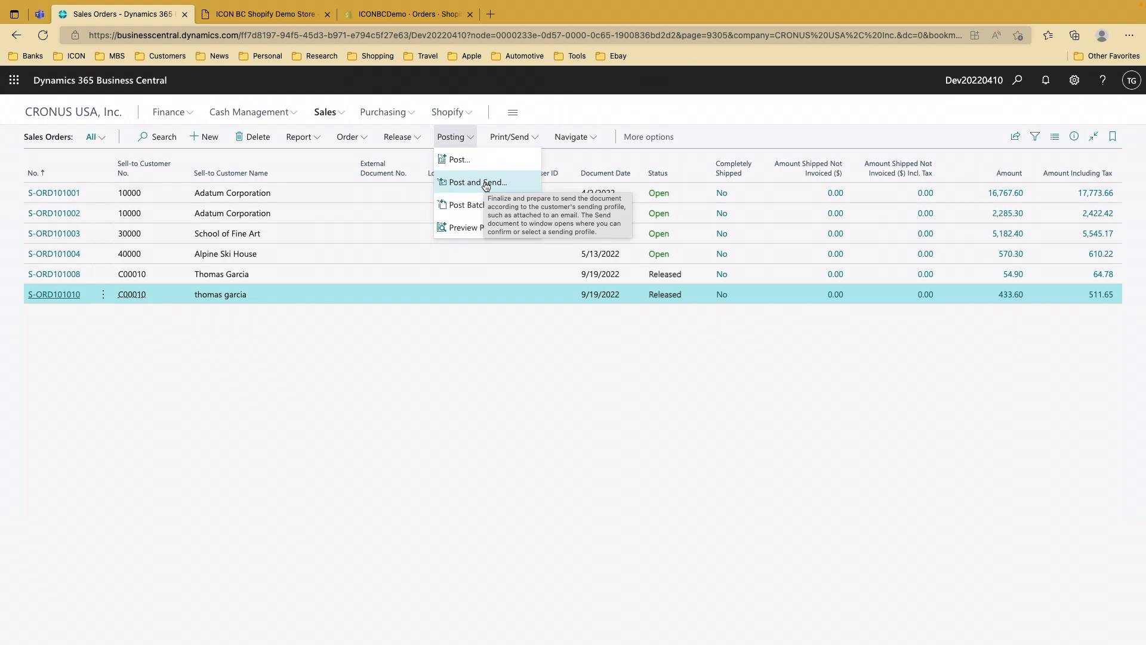
left_click(486, 184)
left_click(626, 428)
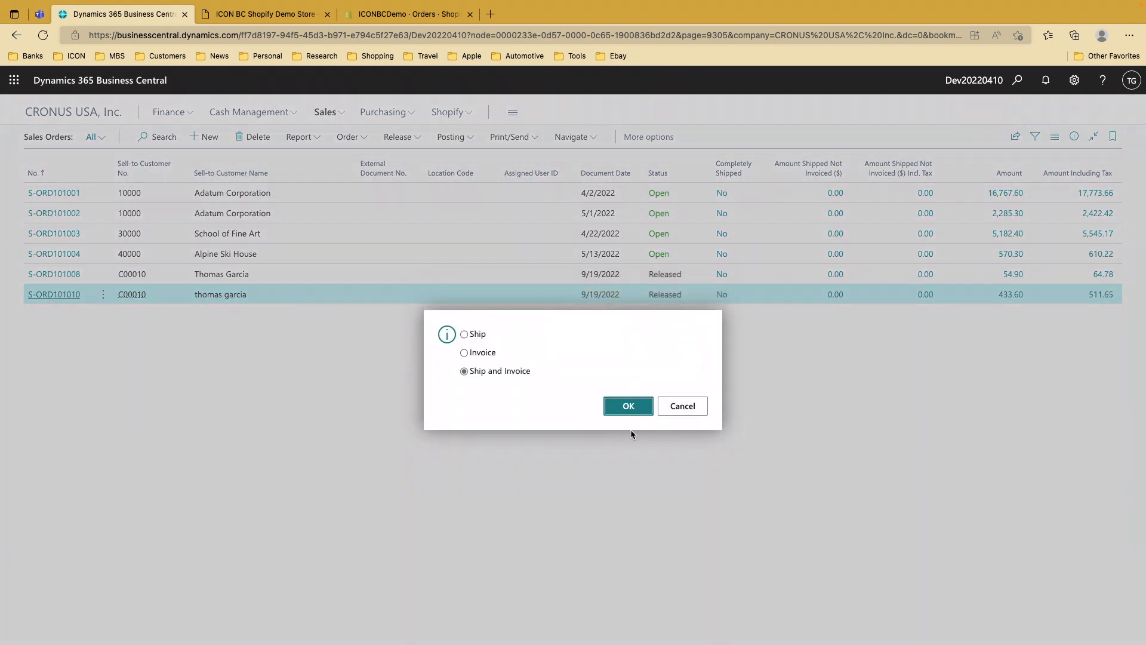
left_click(615, 406)
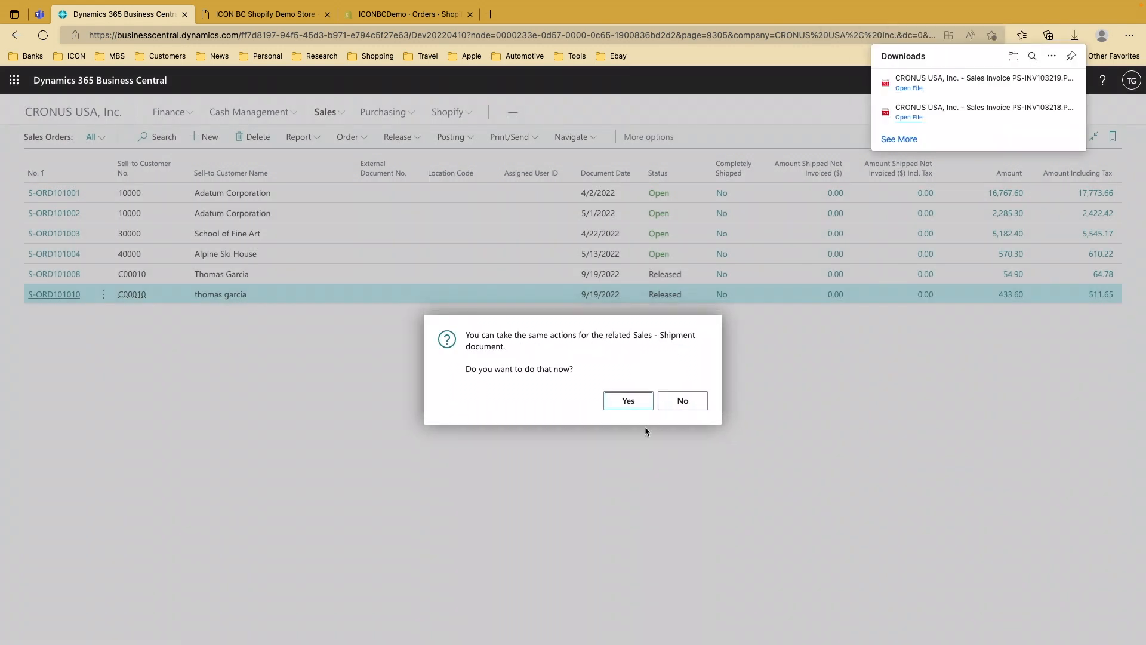
Review the PS-INV103219 invoice PDF, decline sending the shipment document, and go to Shopify
left_click(909, 89)
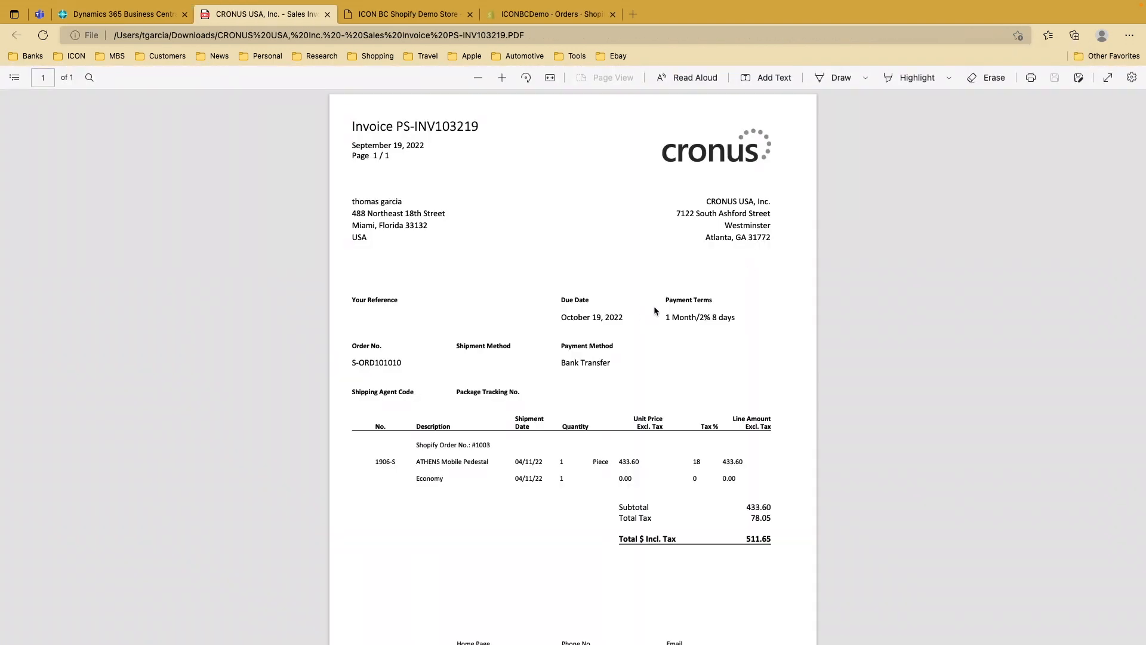
left_click(327, 14)
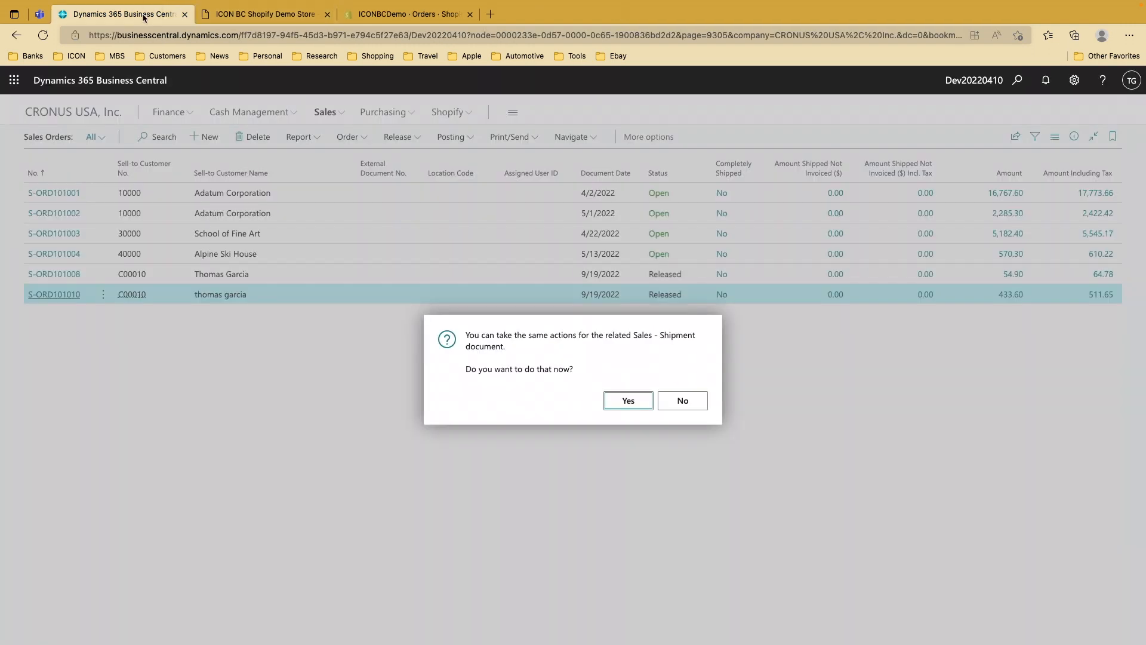
left_click(683, 400)
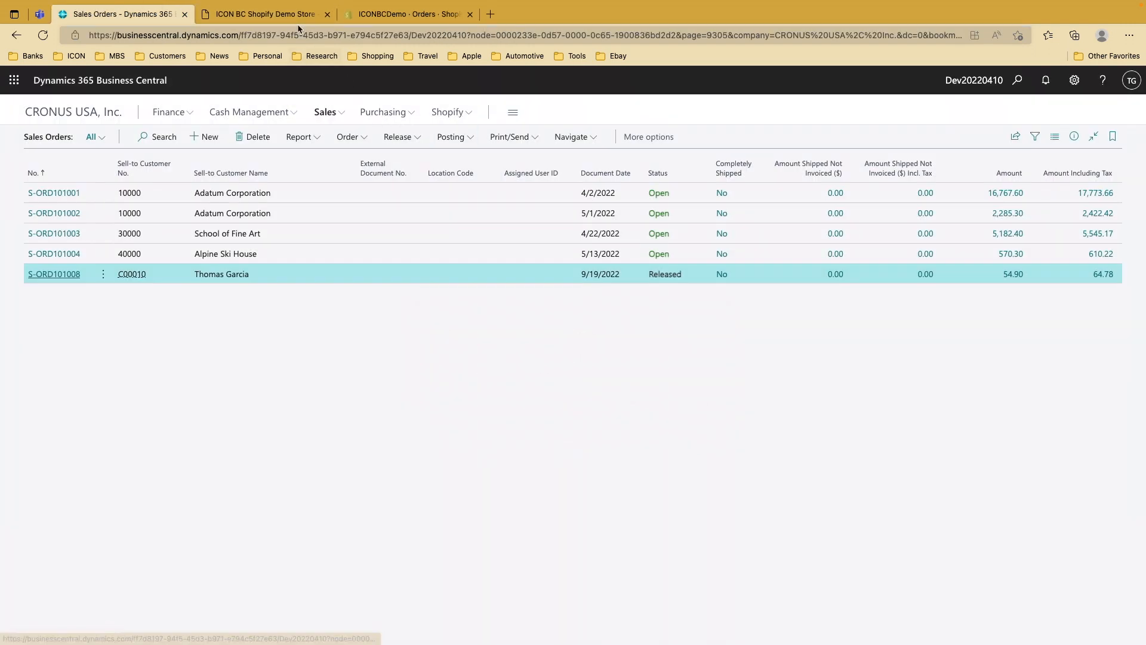
left_click(394, 17)
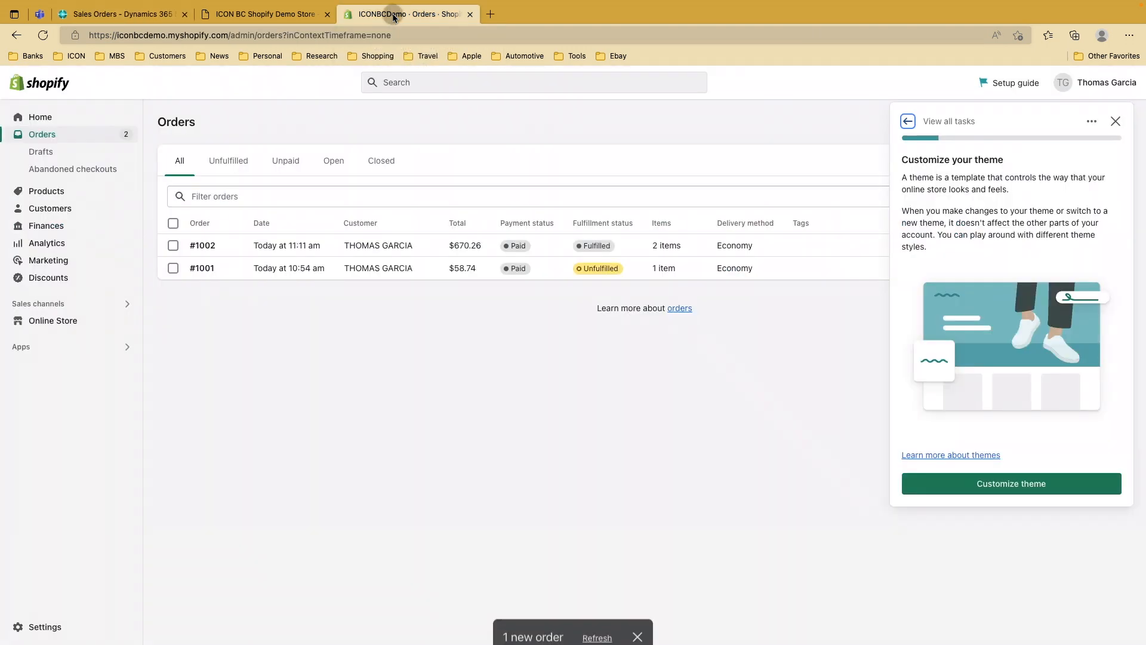
Refresh Shopify orders to see #1003 at $463.96, Paid but Unfulfilled, then return to Business Central
left_click(40, 36)
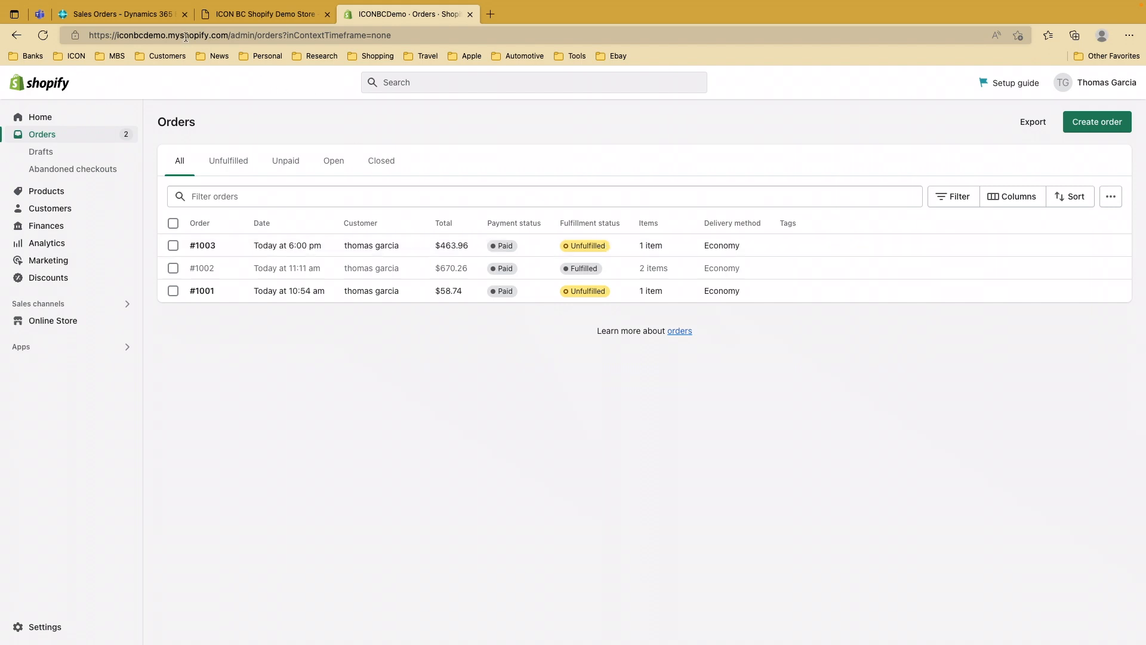
left_click(154, 15)
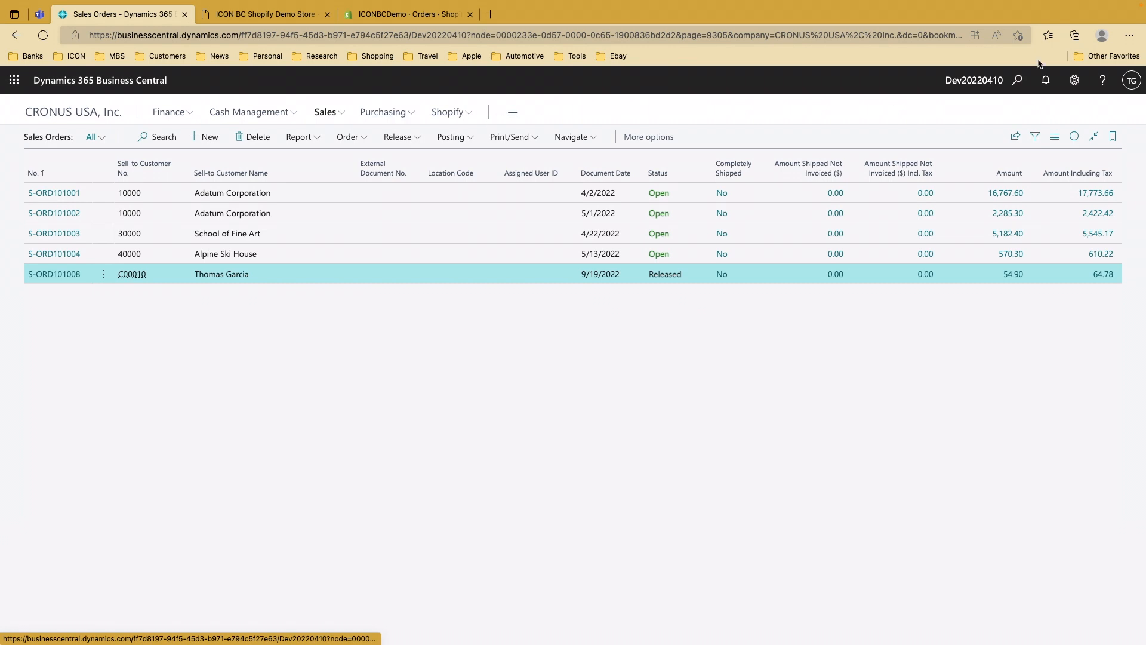
Find and run Sync Shipments To Shopify through Tell Me search, then return to Shopify orders
left_click(1019, 81)
type("SYNC SHOI")
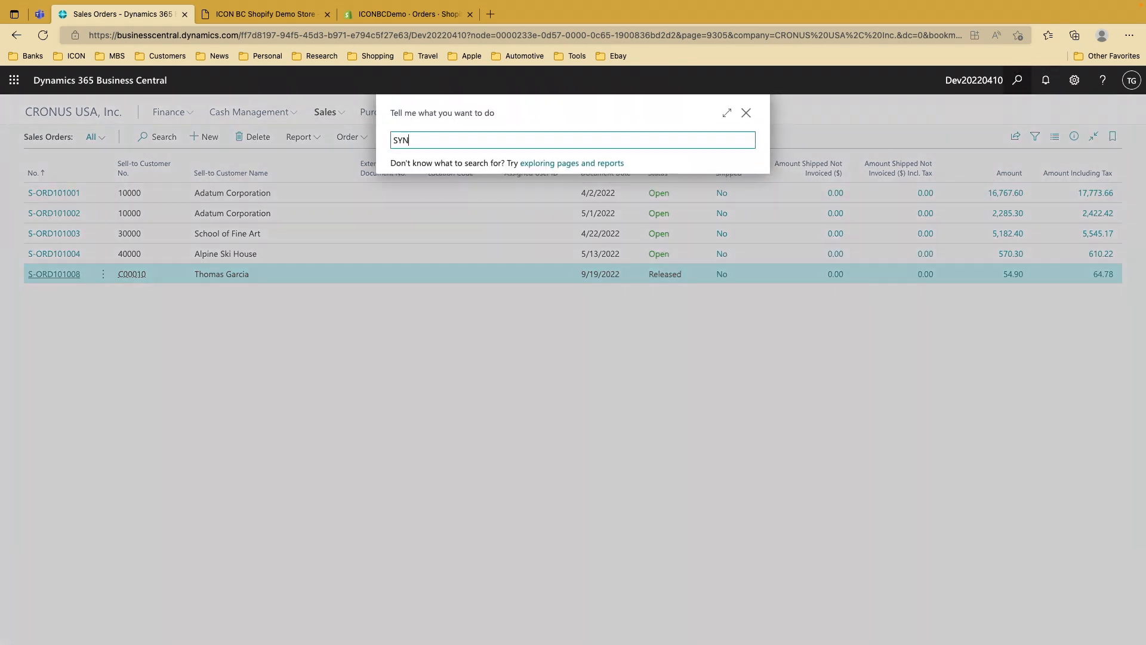
key("BackSpace")
key("BackSpace")
key("BackSpace")
key("BackSpace")
key("BackSpace")
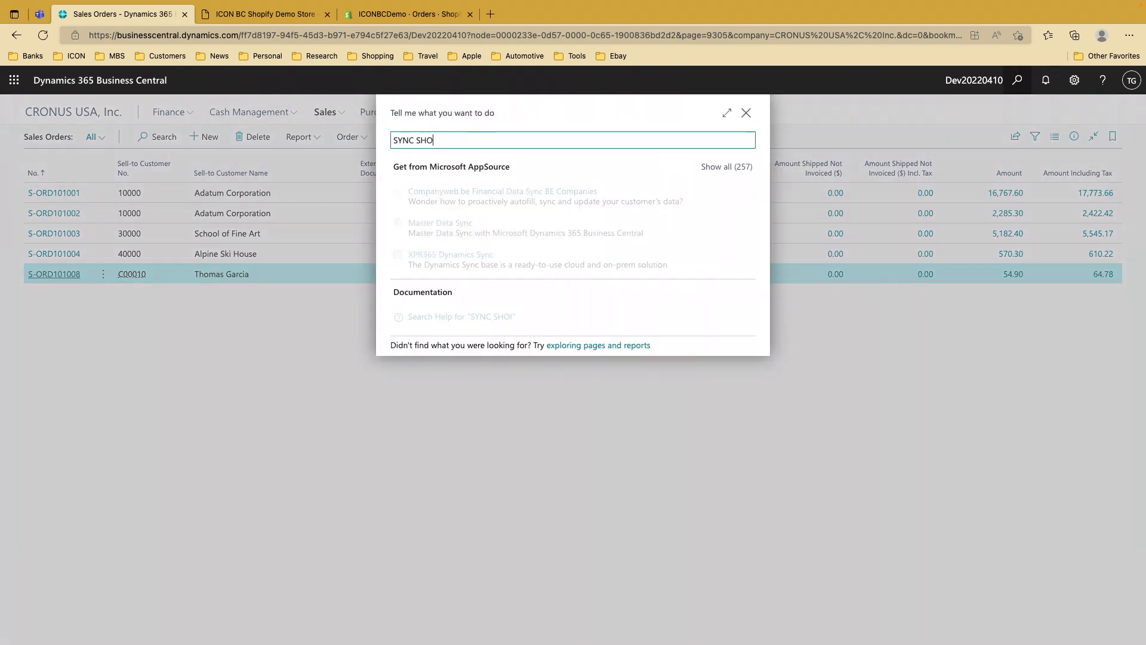
key("BackSpace")
key("BackSpace")
key("BackSpace")
key("BackSpace")
type("SHOPI")
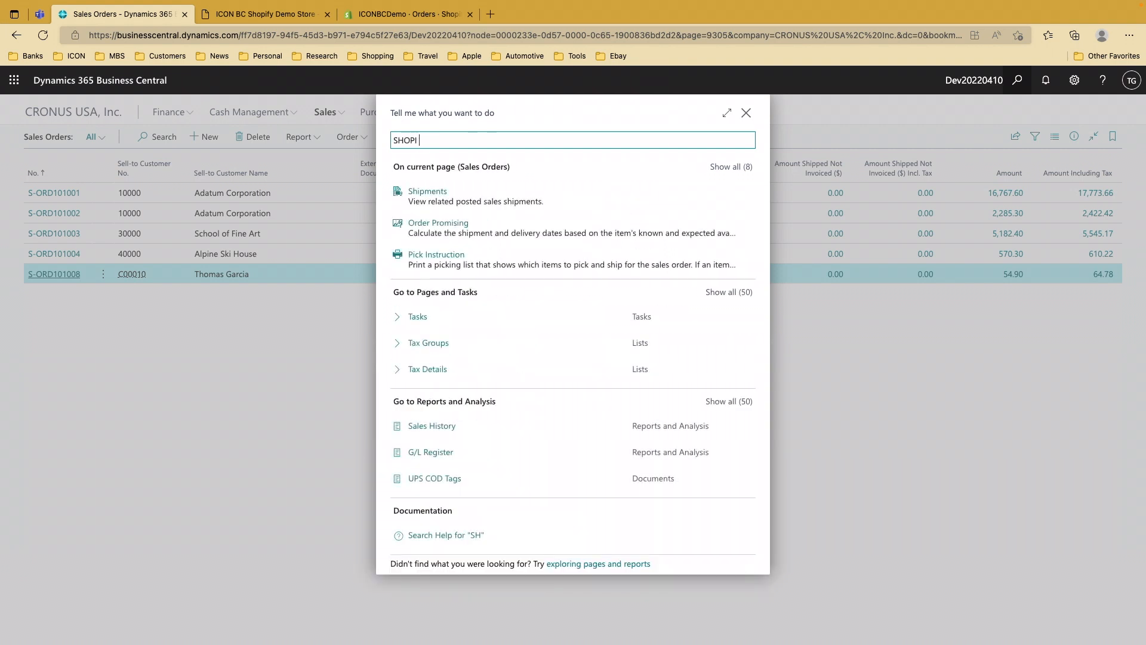
type(" SYNC SHIP")
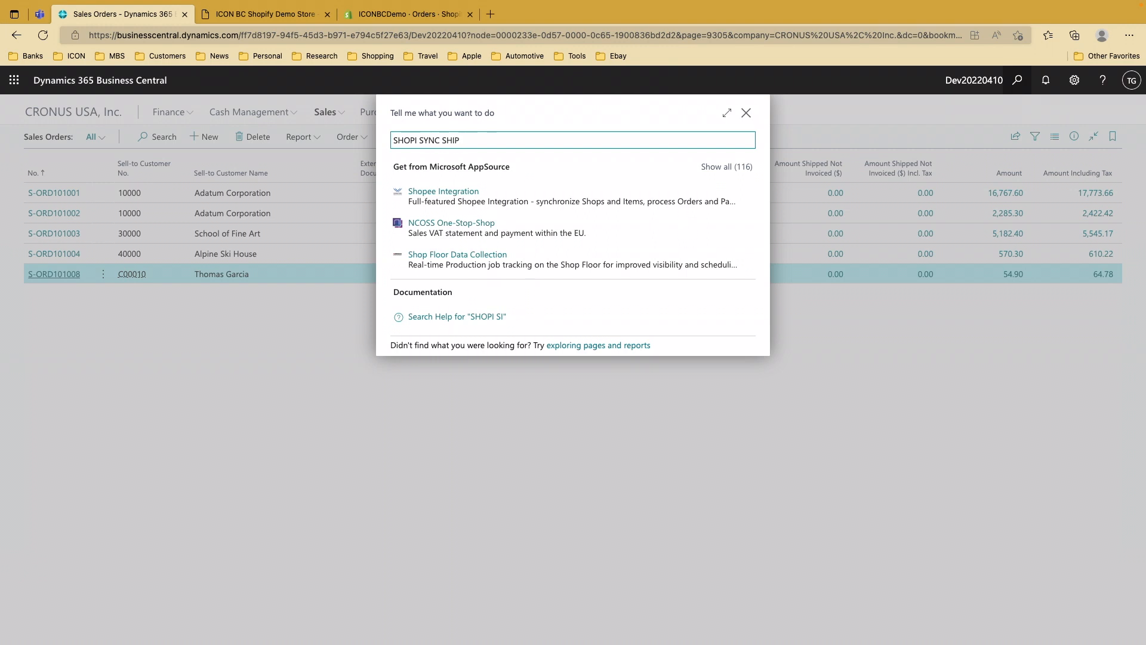
left_click(485, 193)
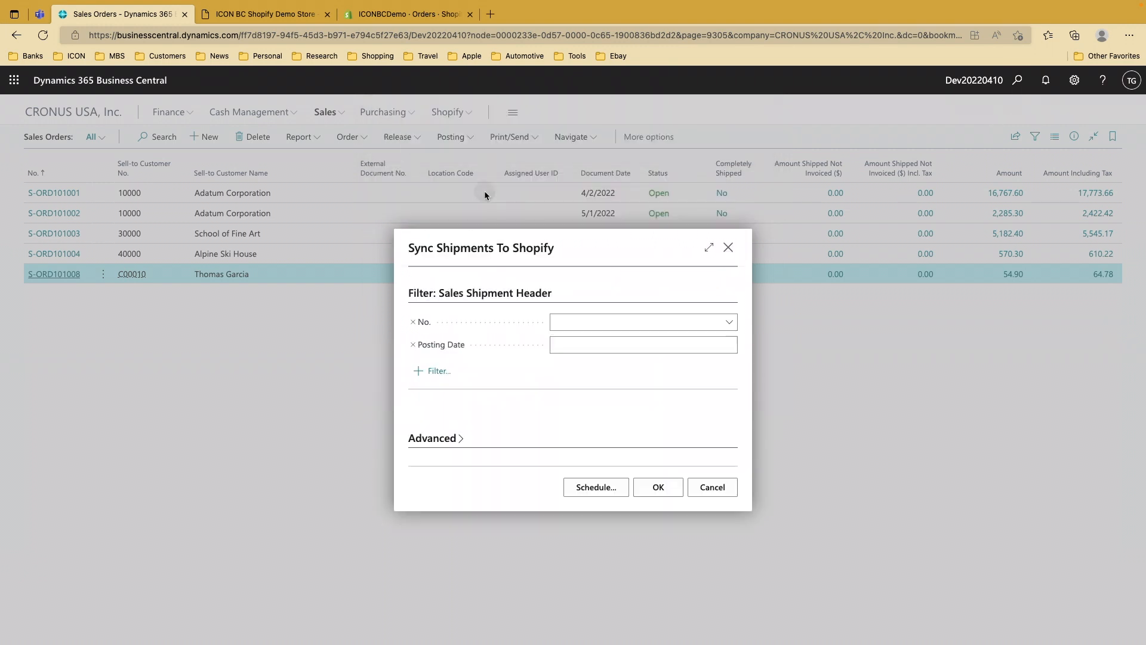
left_click(662, 487)
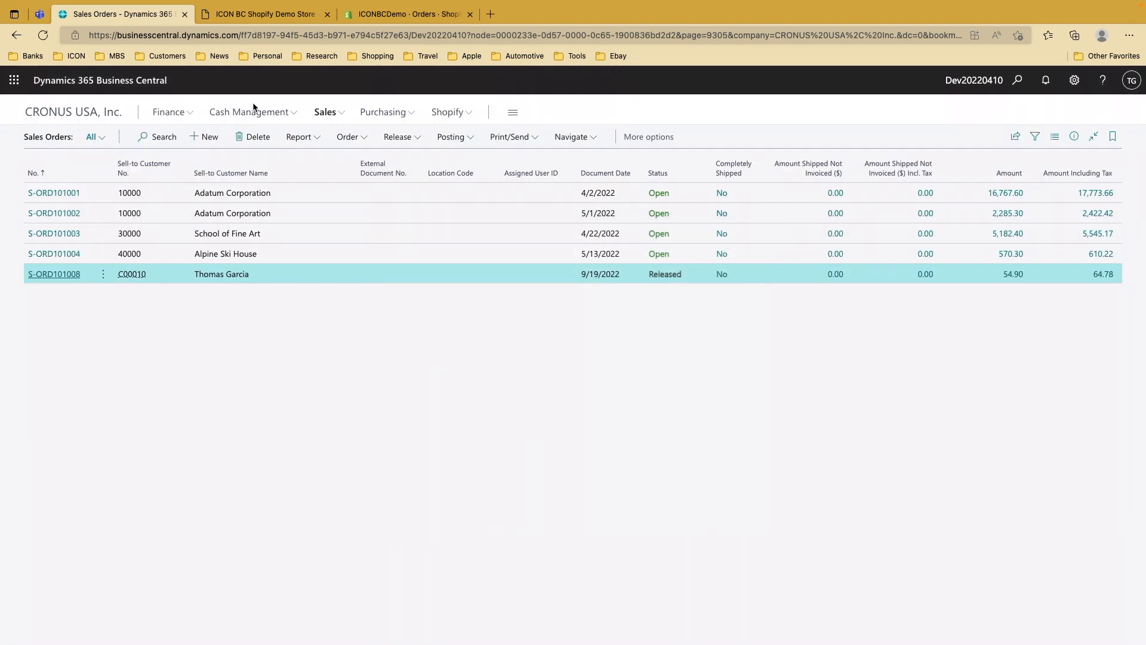
left_click(392, 16)
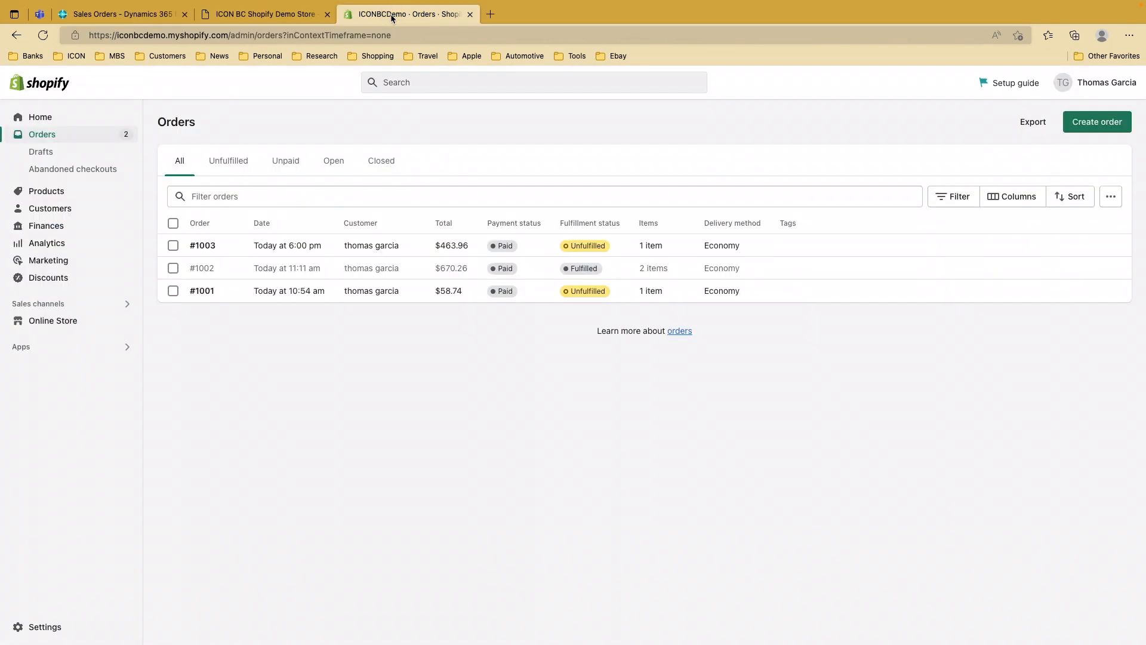
Refresh Shopify orders to confirm #1003 is Fulfilled, then move to the Outlook inbox
left_click(45, 39)
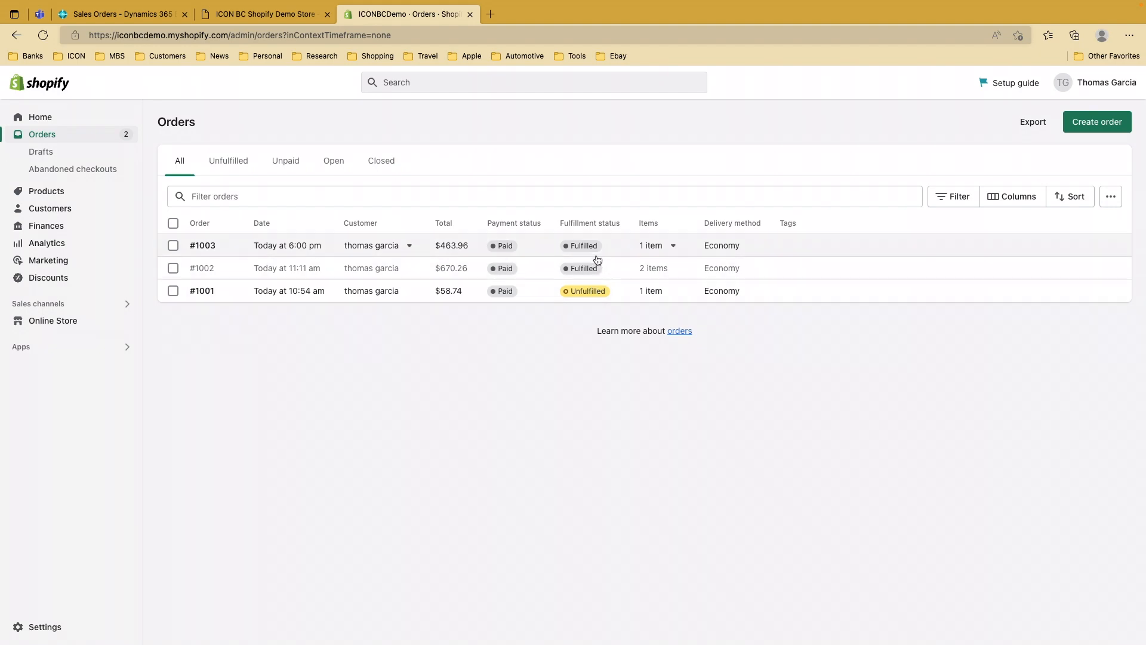
key("ctrl+Left")
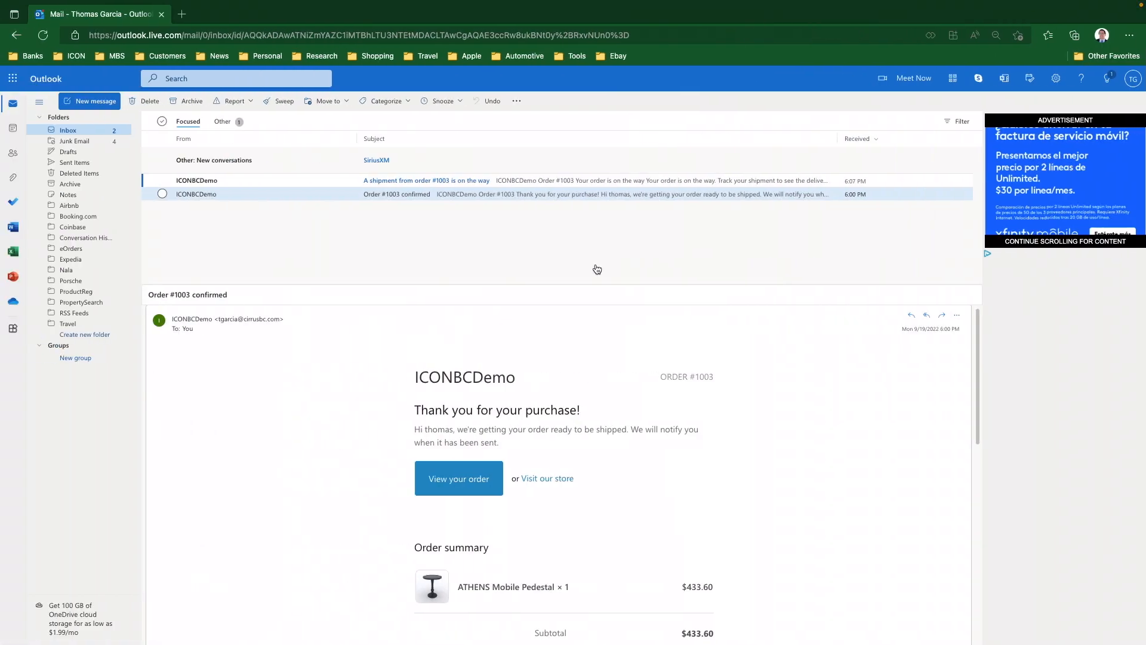
Read the 'A shipment from order #1003 is on the way' email, then return to Shopify
left_click(433, 181)
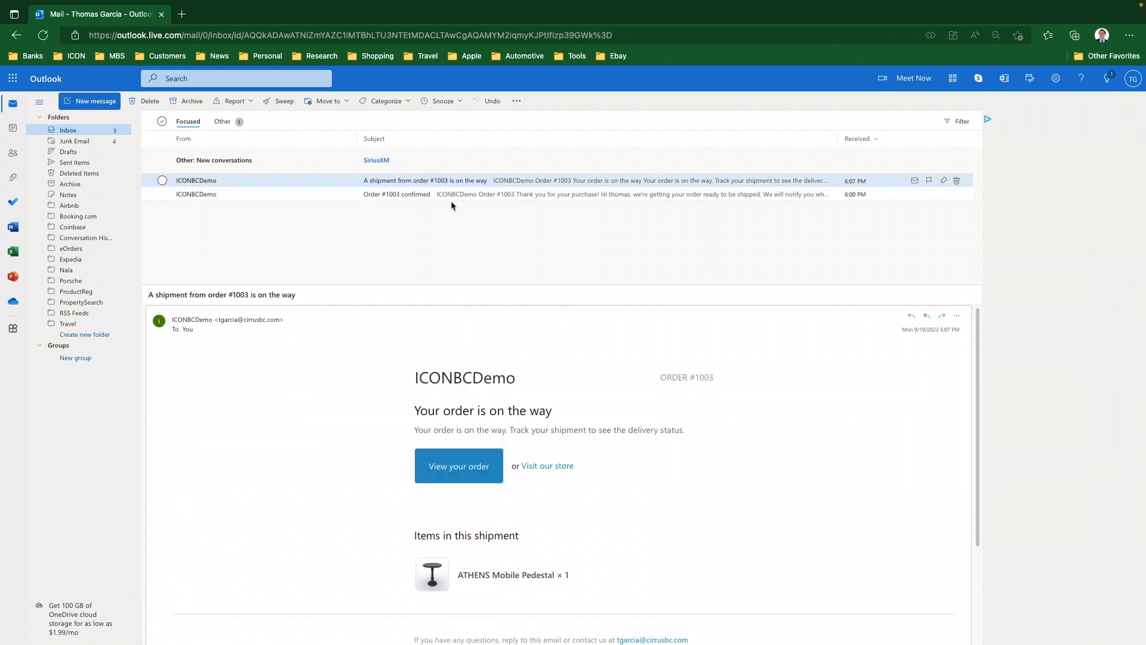
scroll(589, 451, "down", 3)
scroll(589, 456, "up", 1)
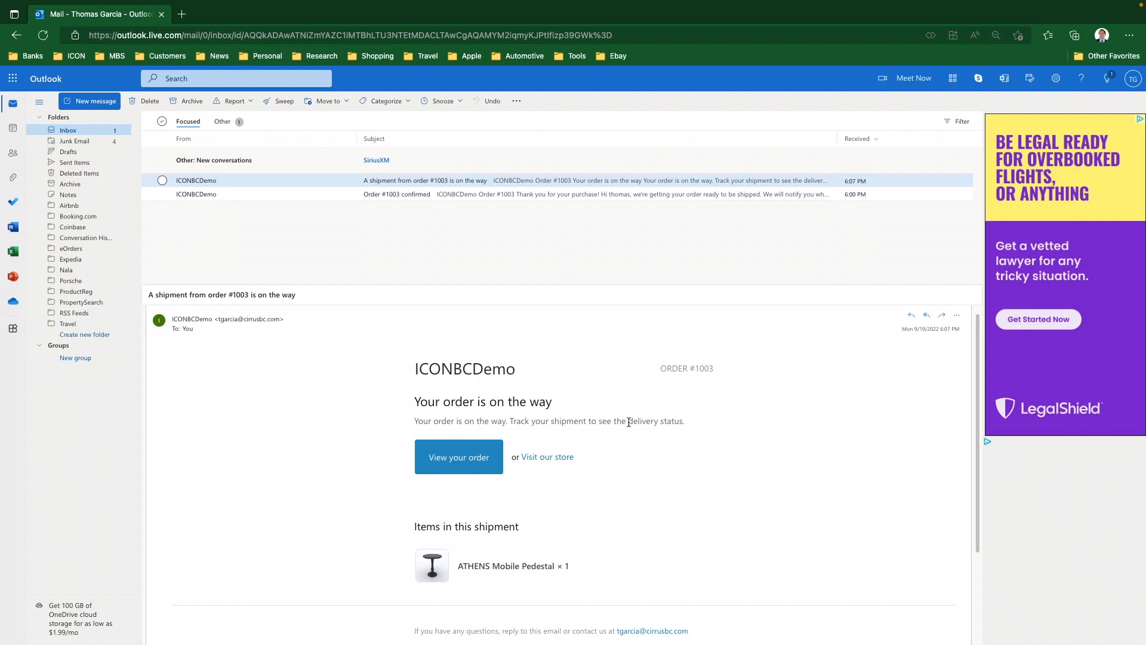
key("super+Tab")
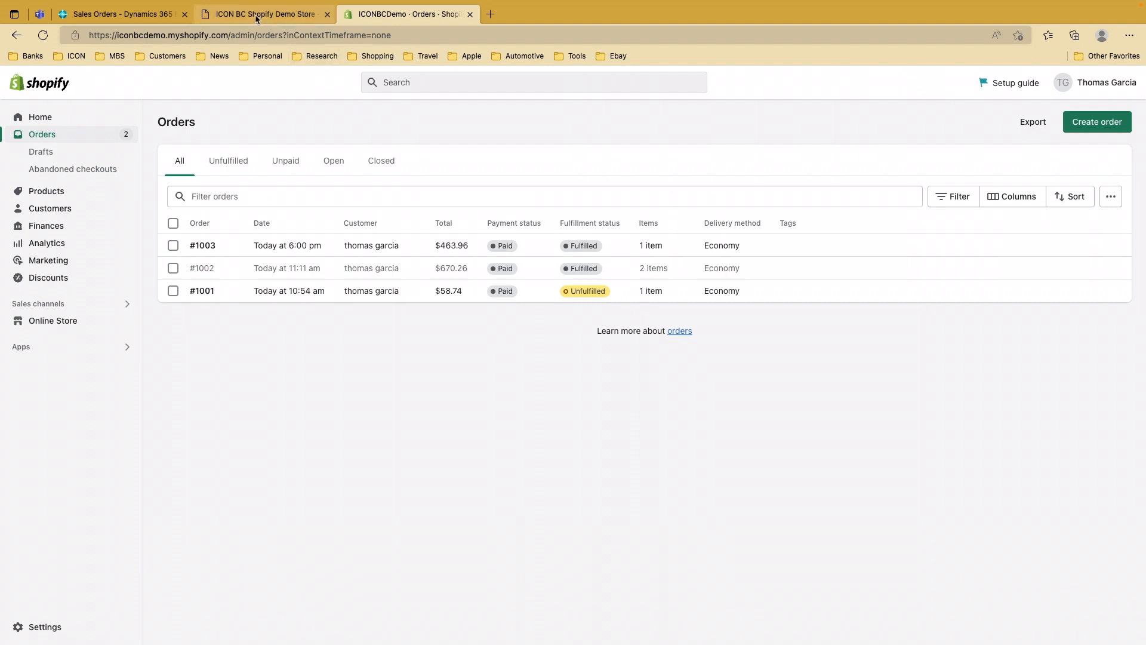
Back in Business Central, open the CRONUS USA, Inc. Role Center home page
left_click(127, 15)
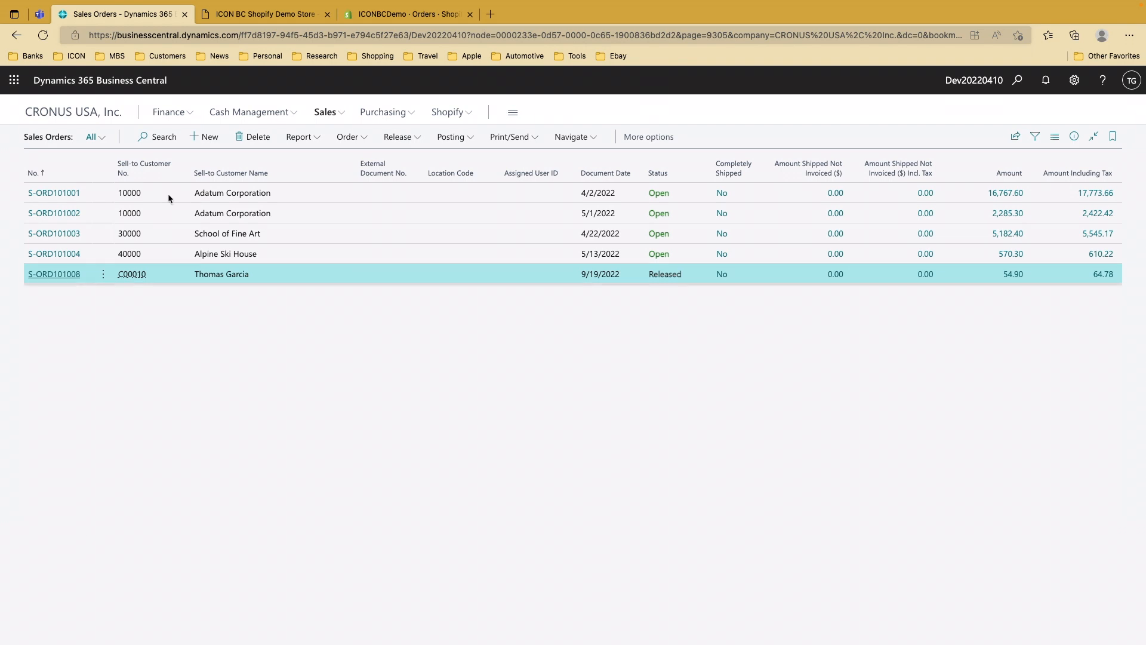
left_click(69, 112)
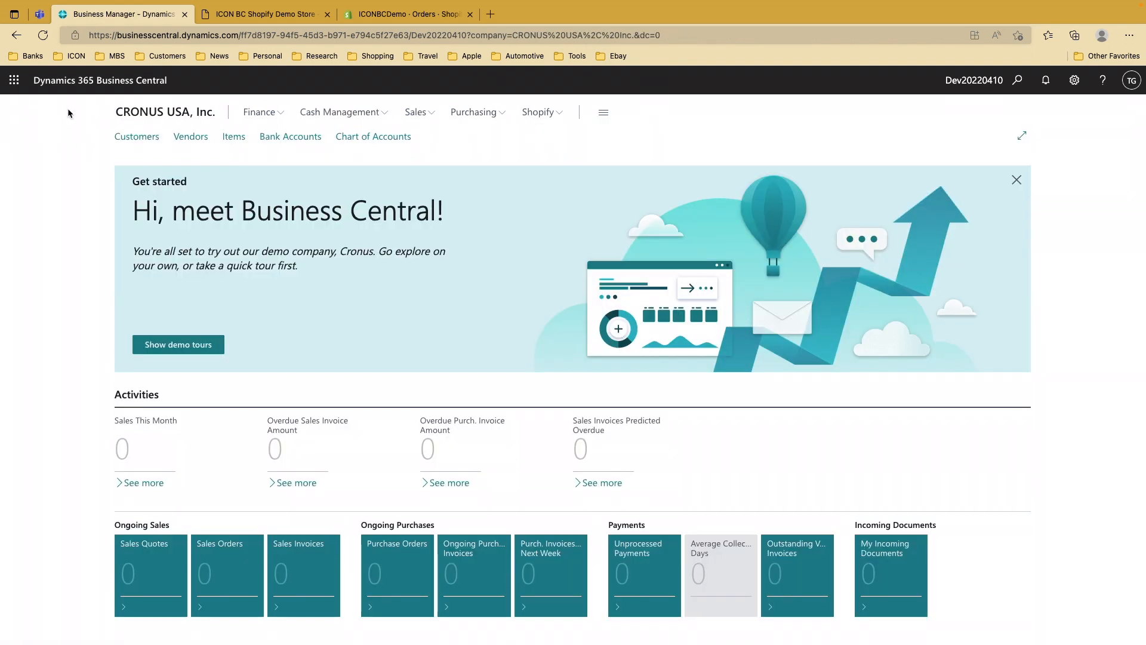